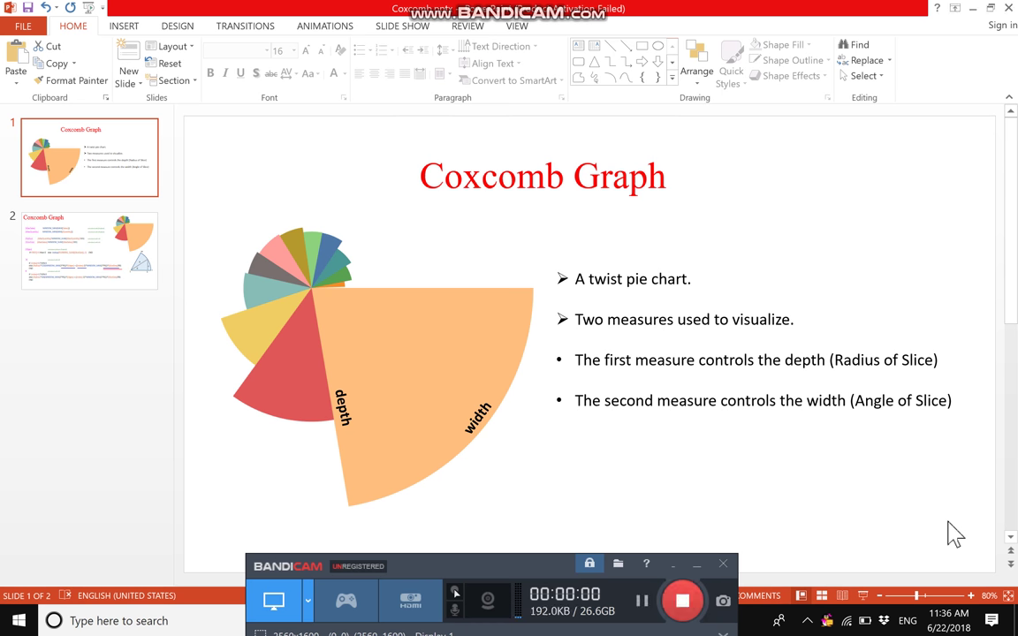
# Review the Coxcomb Graph slide, then switch to the Global Superstore workbook in Excel
pyautogui.click(697, 564)
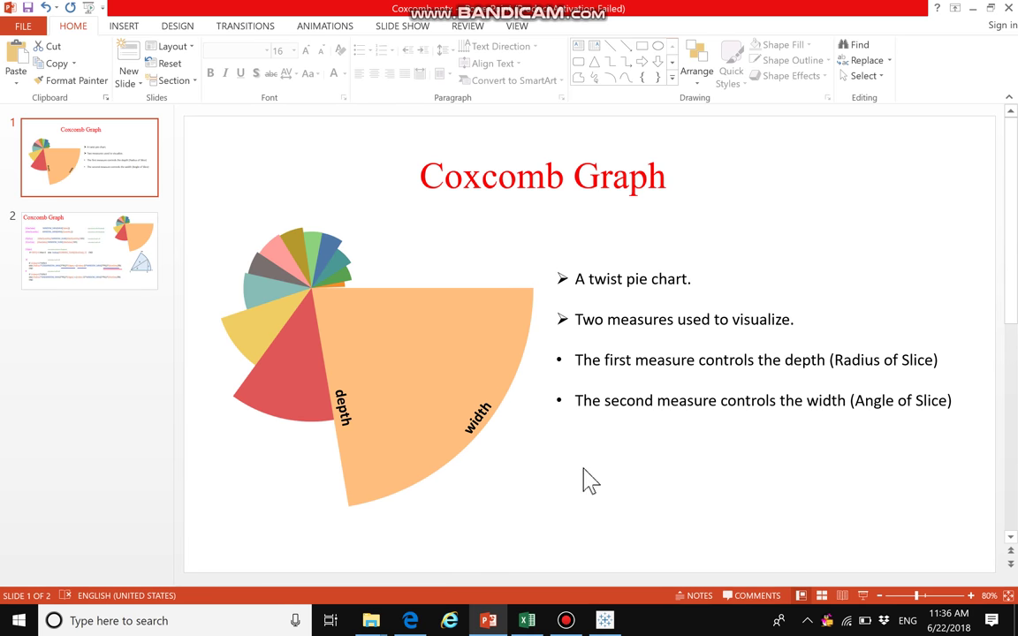
pyautogui.click(528, 621)
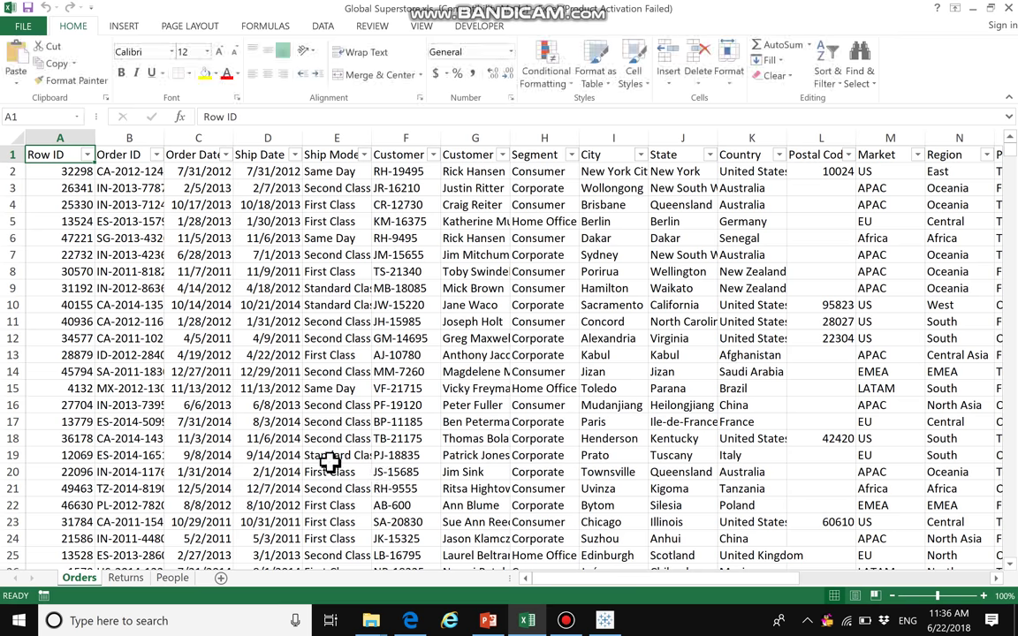
# Create a pivot table on a new sheet summing Sales and Quantity by Region
pyautogui.click(122, 25)
pyautogui.click(25, 62)
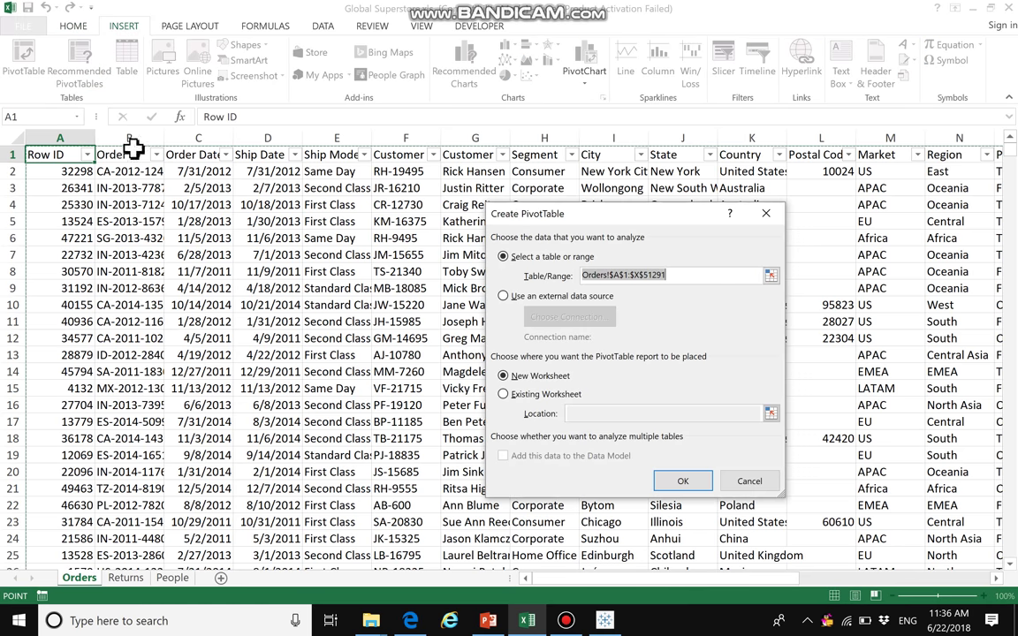
pyautogui.click(683, 480)
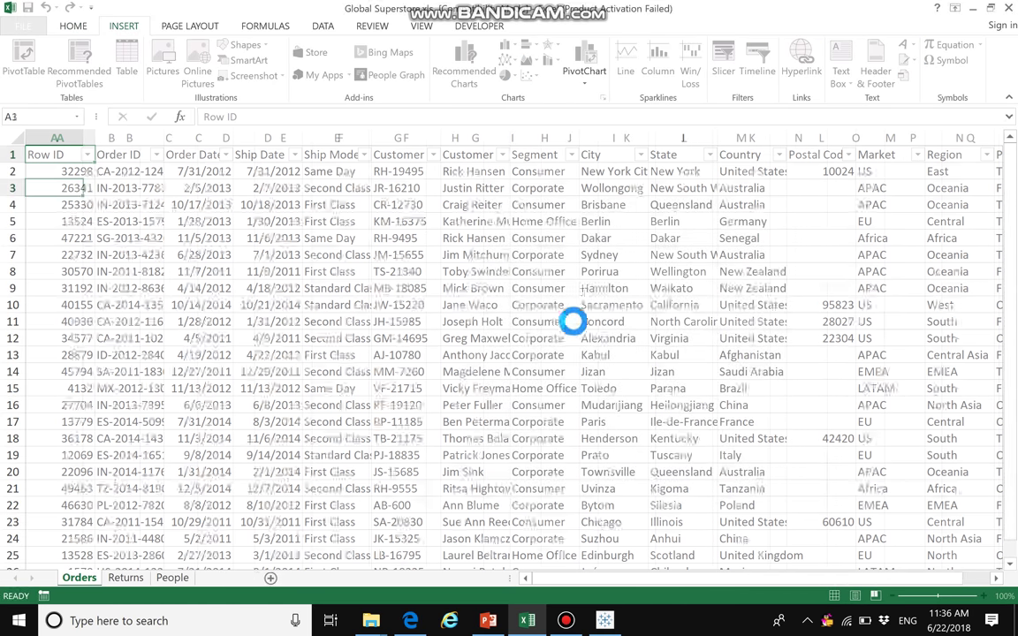
pyautogui.moveTo(731, 240); pyautogui.dragTo(727, 289)
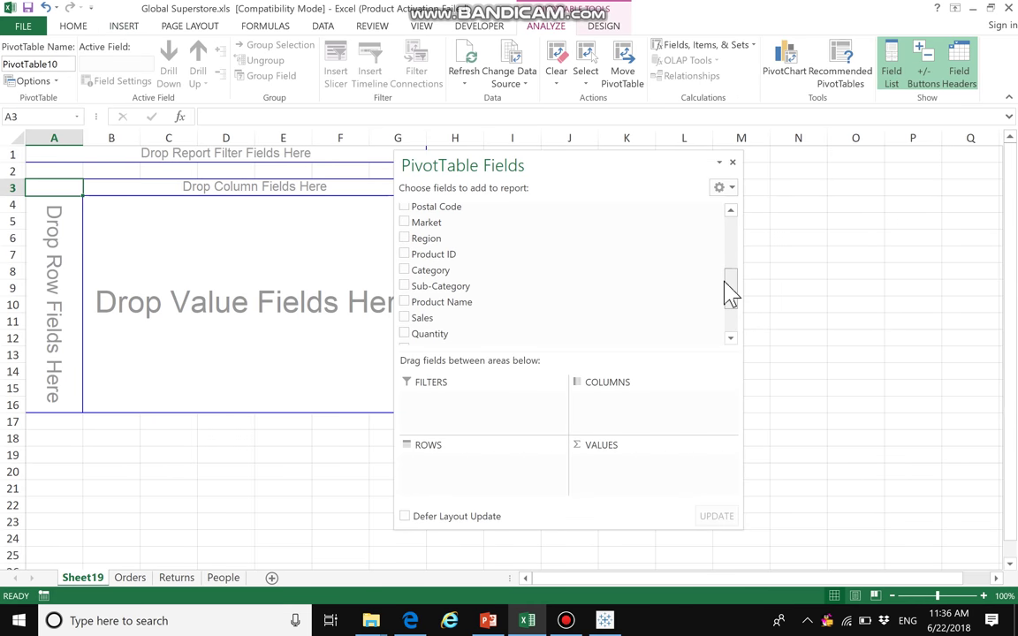
pyautogui.click(405, 238)
pyautogui.click(405, 318)
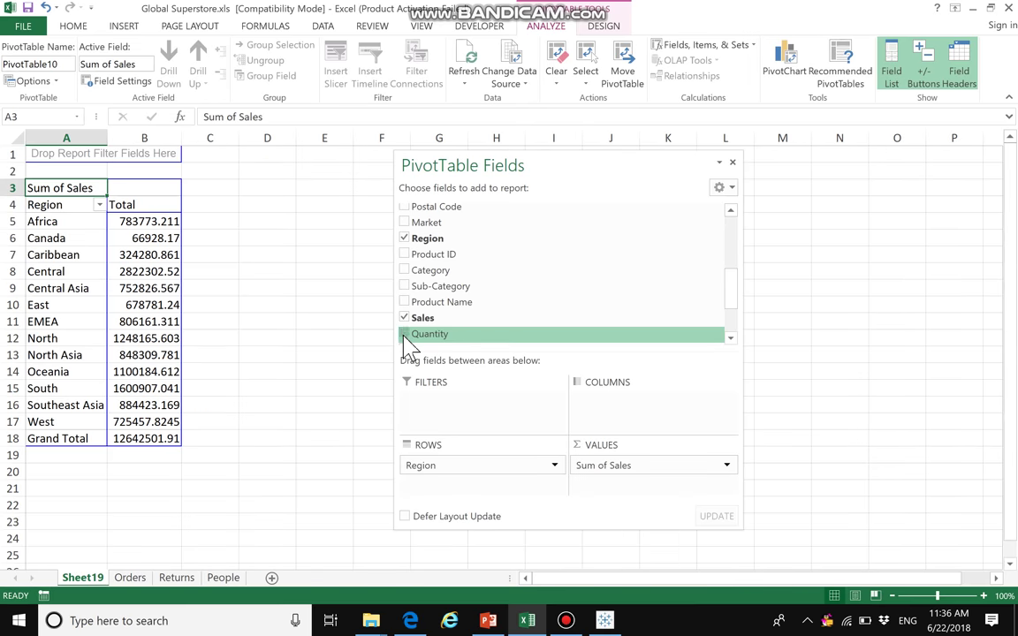
pyautogui.click(405, 334)
pyautogui.click(732, 161)
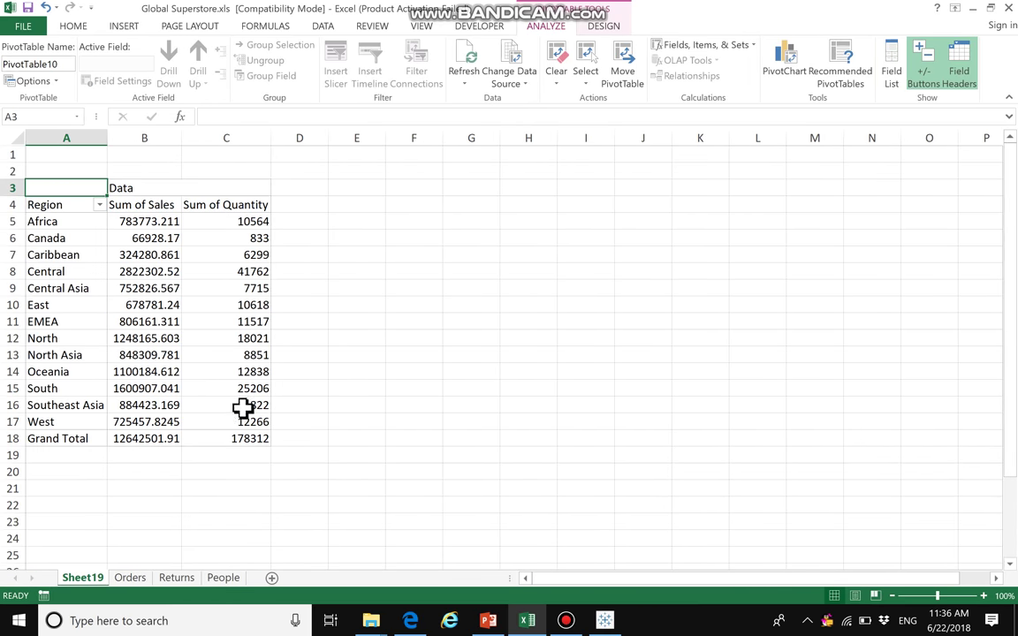
# Copy the pivot's region rows with sales and quantity, and add a blank sheet
pyautogui.moveTo(258, 423); pyautogui.dragTo(39, 213)
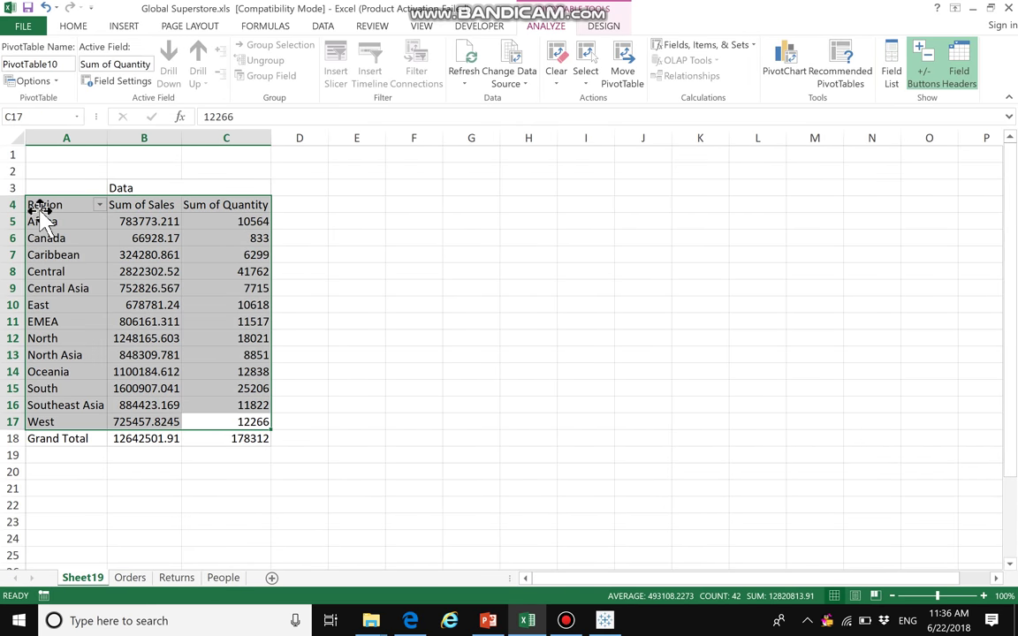
pyautogui.hotkey('ctrl', 'c')
pyautogui.click(271, 577)
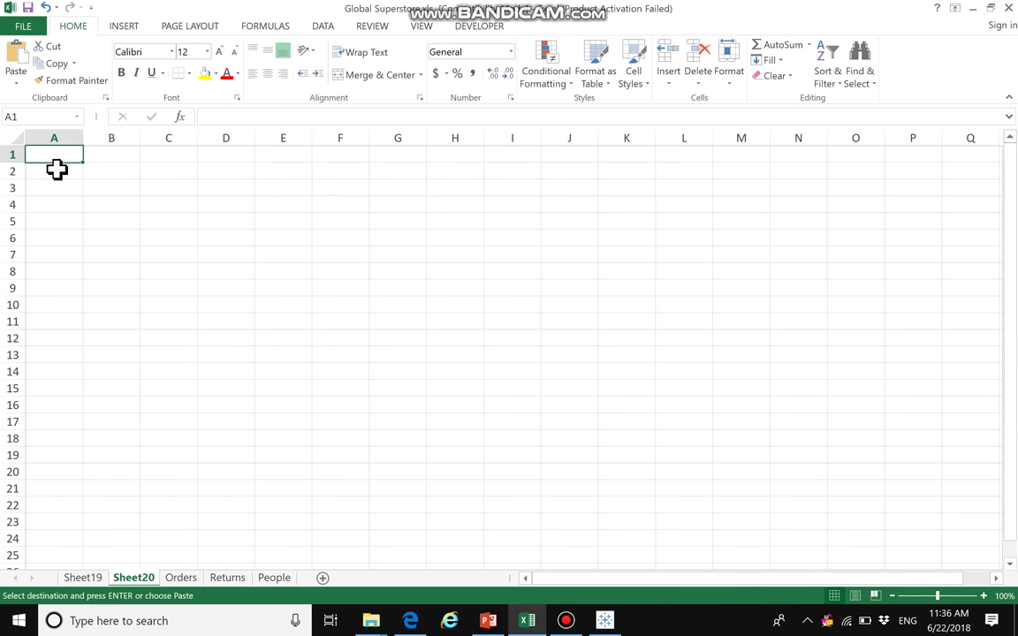
# Paste the copied region totals into A1 as values only
pyautogui.hotkey('ctrl', 'v')
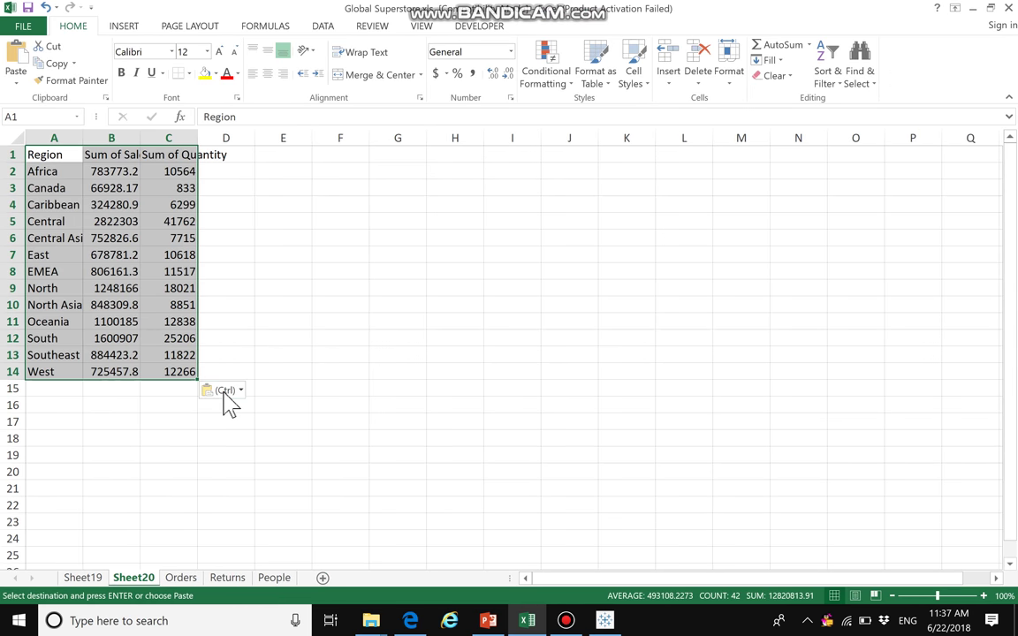
pyautogui.click(223, 390)
pyautogui.click(212, 491)
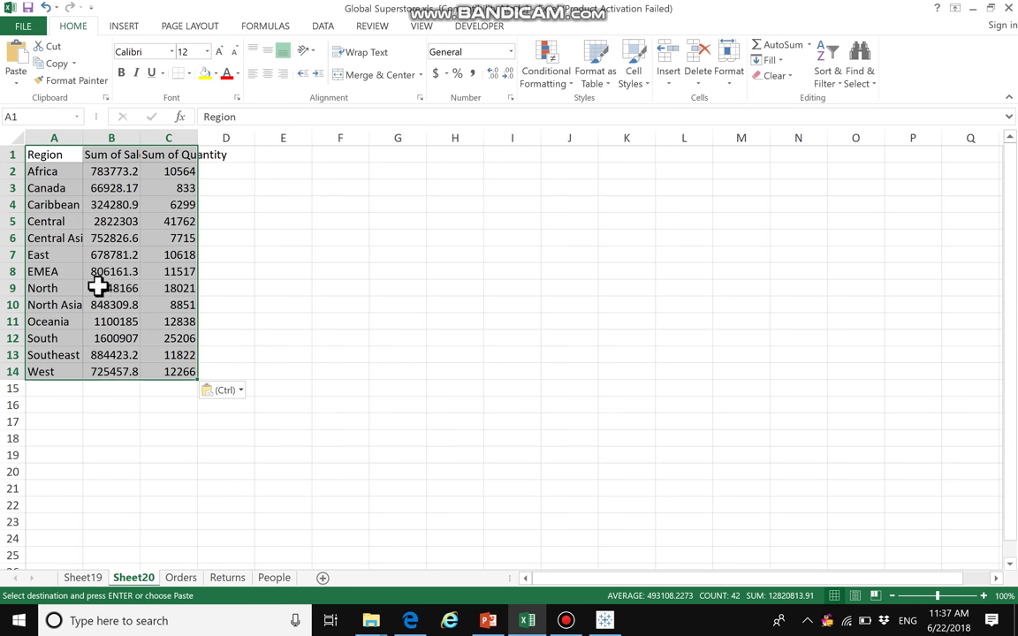
# Shorten the B1 and C1 headers to Sales and Quantity
pyautogui.doubleClick(124, 154)
pyautogui.moveTo(124, 155); pyautogui.dragTo(55, 147)
pyautogui.press('BackSpace')
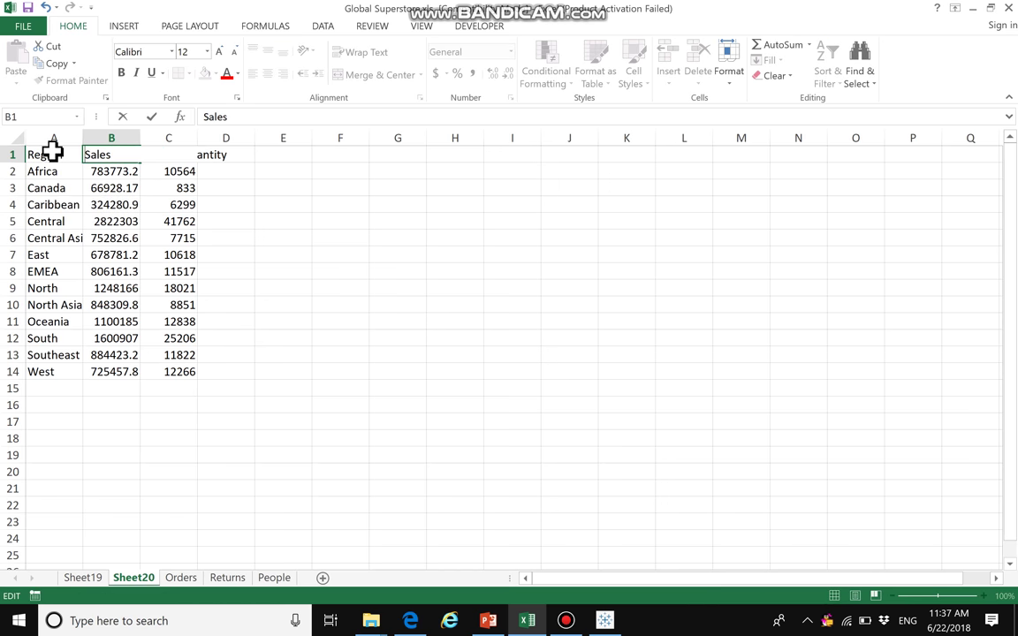
pyautogui.press('Return')
pyautogui.doubleClick(177, 155)
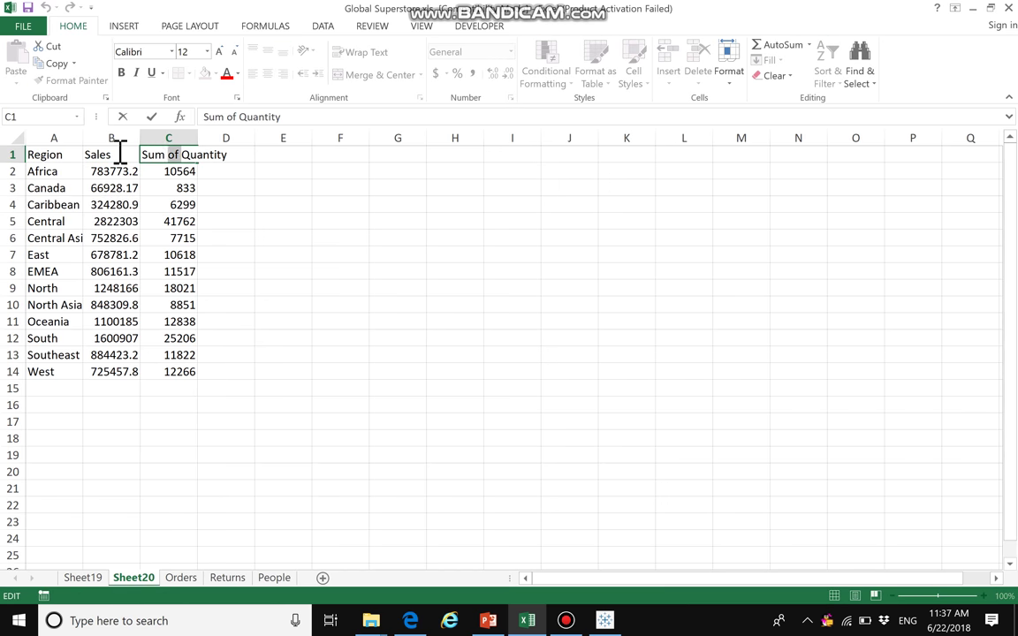
pyautogui.press('BackSpace')
pyautogui.press('Return')
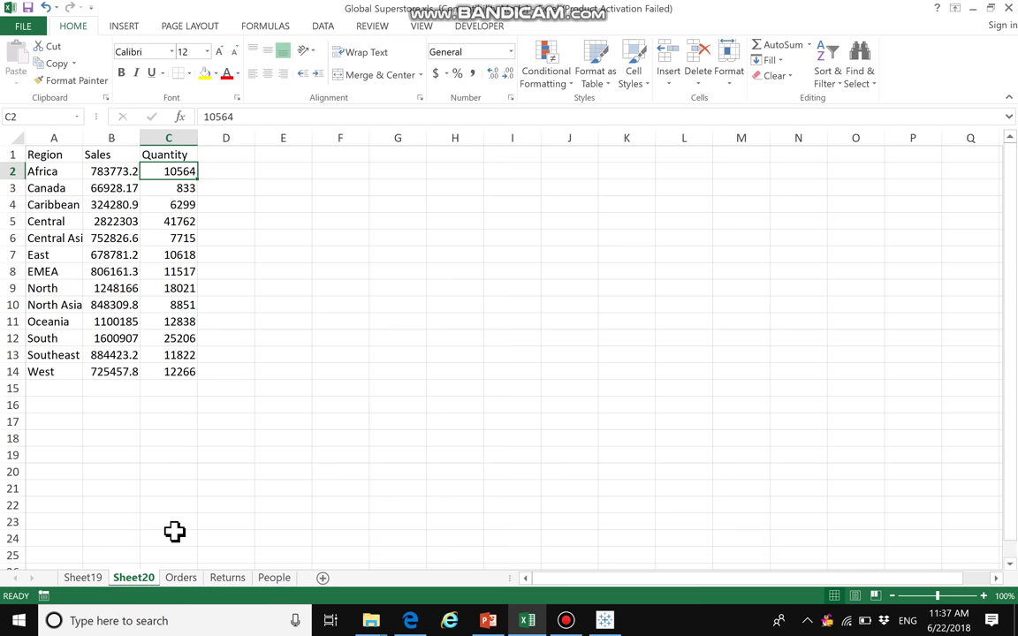
# Rename the sheet to CoxCOmb and save the workbook
pyautogui.rightClick(127, 585)
pyautogui.click(161, 433)
pyautogui.write('C')
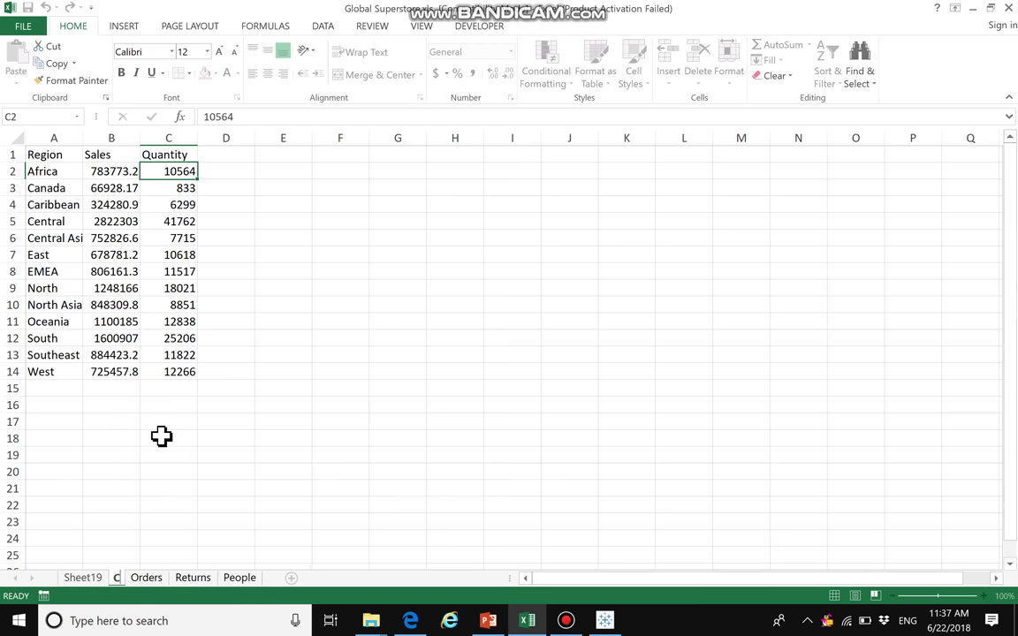
pyautogui.write('oxCOmb')
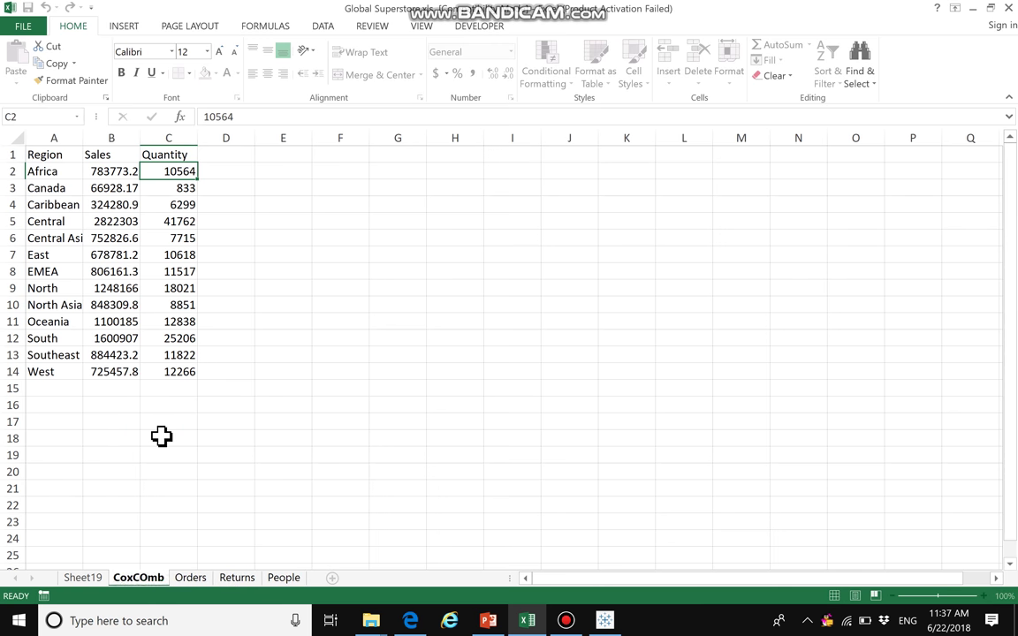
pyautogui.press('Return')
pyautogui.hotkey('ctrl', 's')
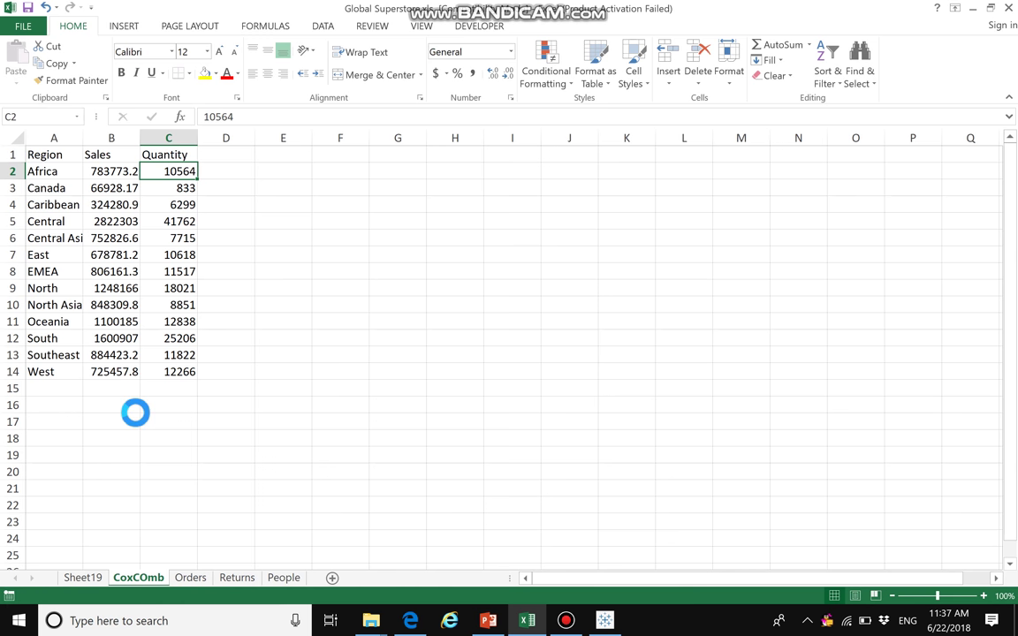
# Connect Tableau to Global Superstore.xls via legacy connection and add the CoxCOmb sheet
pyautogui.click(605, 620)
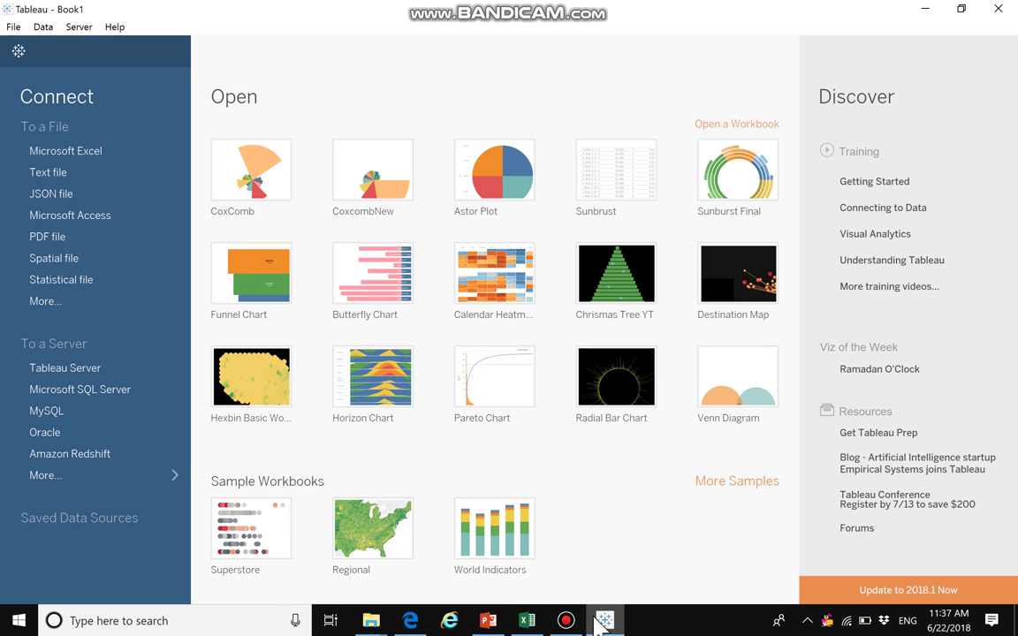
pyautogui.click(94, 159)
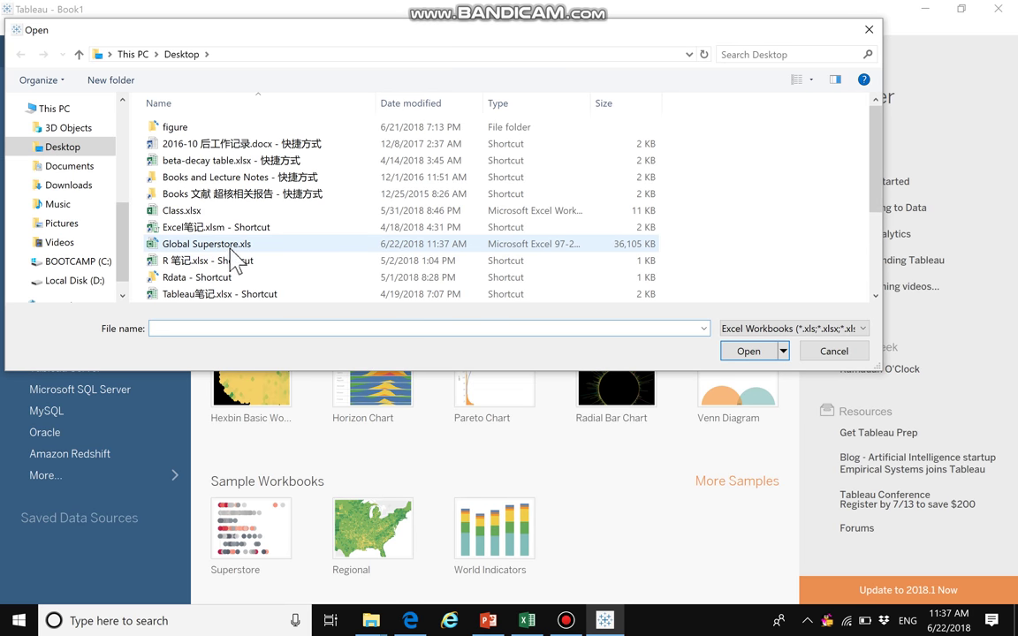
pyautogui.click(229, 245)
pyautogui.click(783, 351)
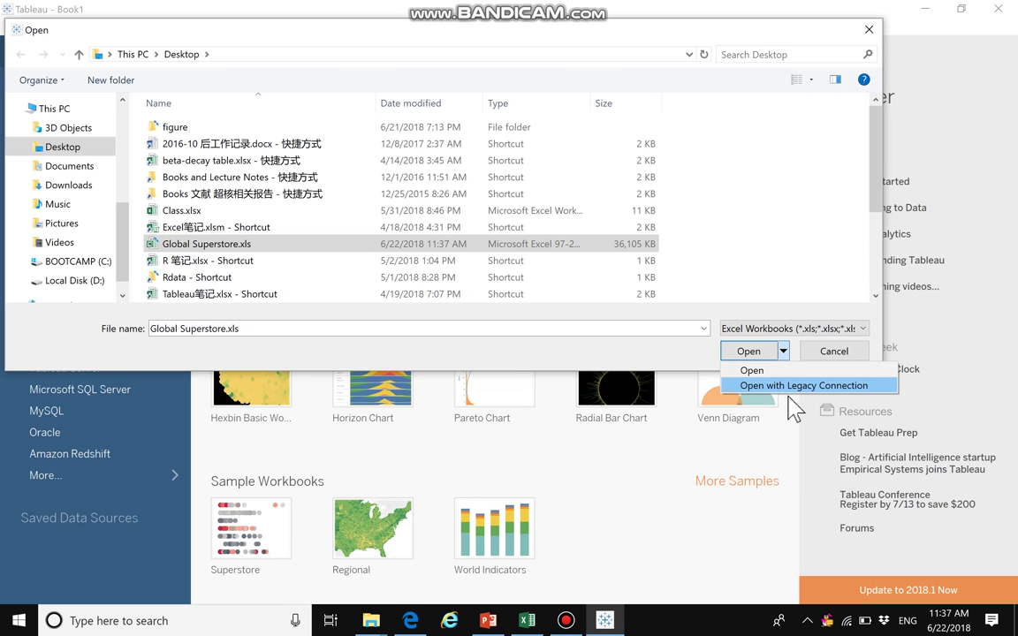
pyautogui.click(793, 386)
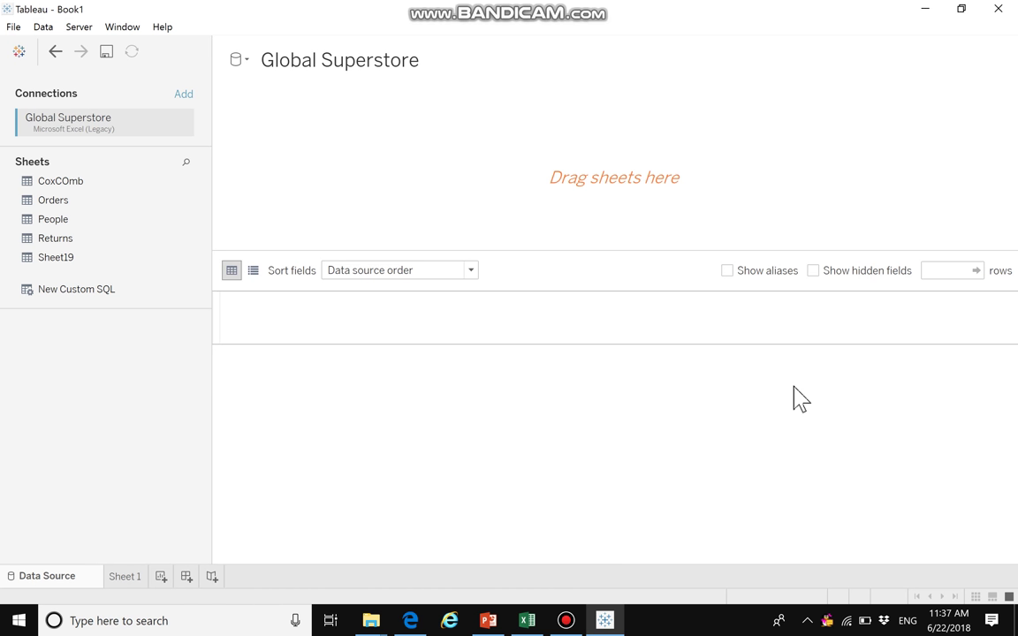
pyautogui.moveTo(61, 181); pyautogui.dragTo(295, 148)
# Convert the source to custom SQL unioning CoxCOmb rows with ToPad 0 and ToPad 100
pyautogui.click(42, 27)
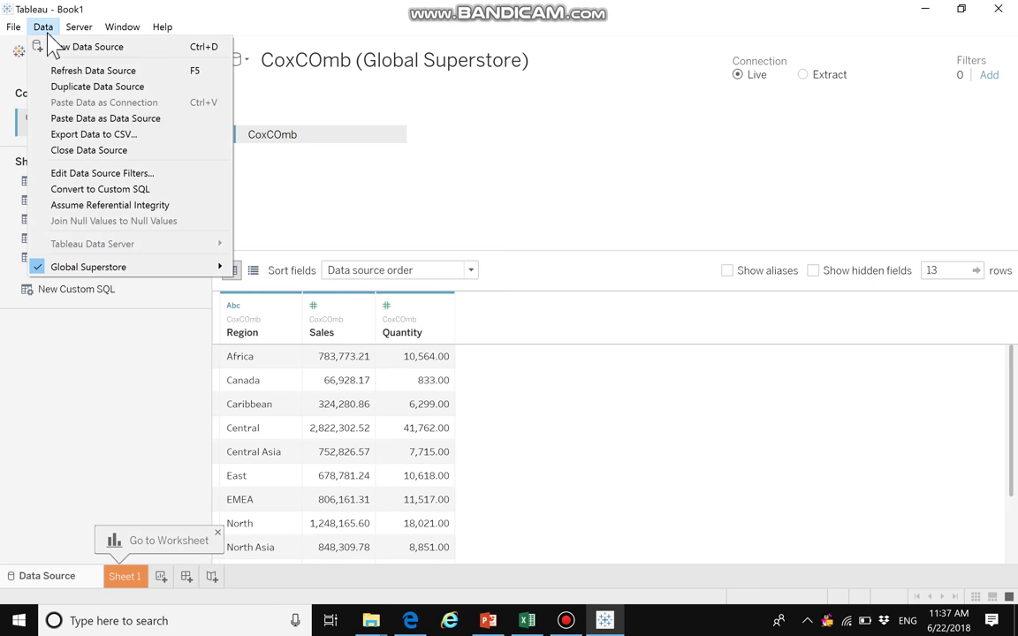
pyautogui.click(121, 189)
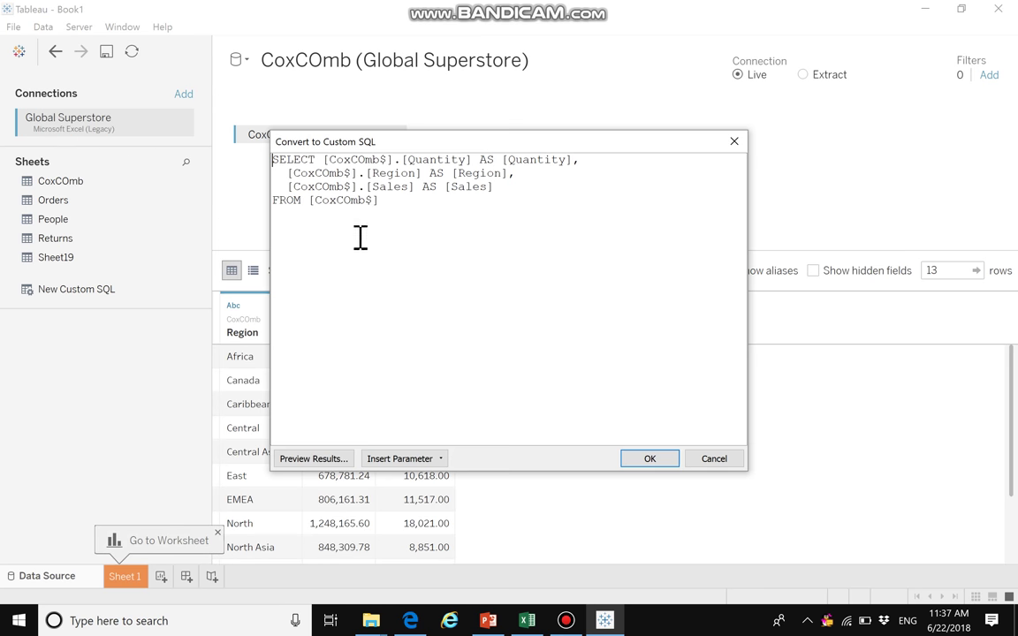
pyautogui.click(501, 190)
pyautogui.press('Return')
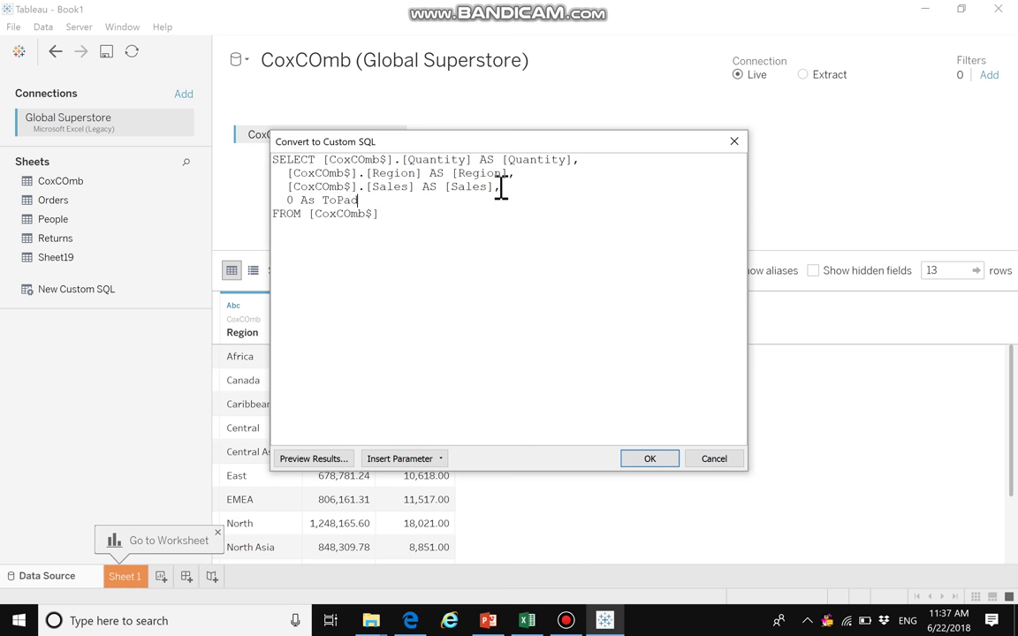
pyautogui.moveTo(402, 251); pyautogui.dragTo(200, 152)
pyautogui.click(521, 274)
pyautogui.hotkey('ctrl', 'v')
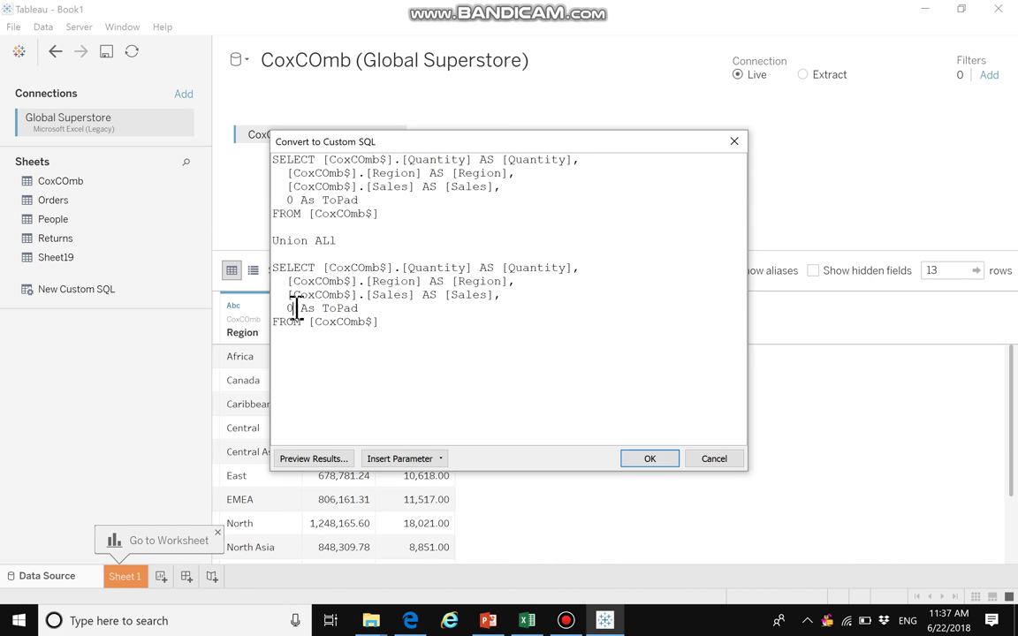
pyautogui.click(649, 459)
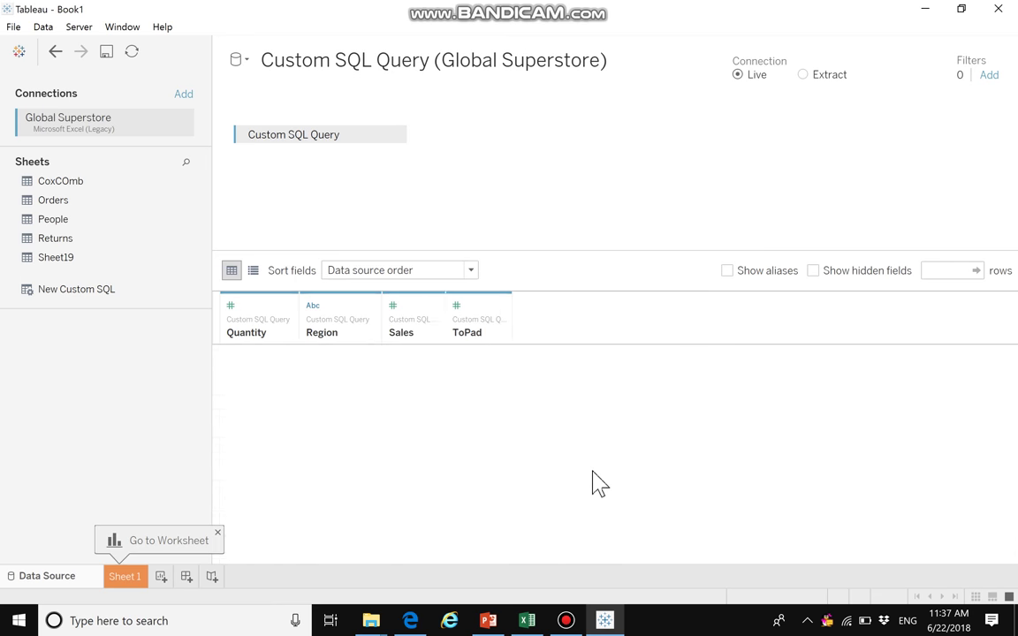
pyautogui.click(137, 579)
# Create a Padded bin field from ToPad with bin size 1
pyautogui.click(55, 343)
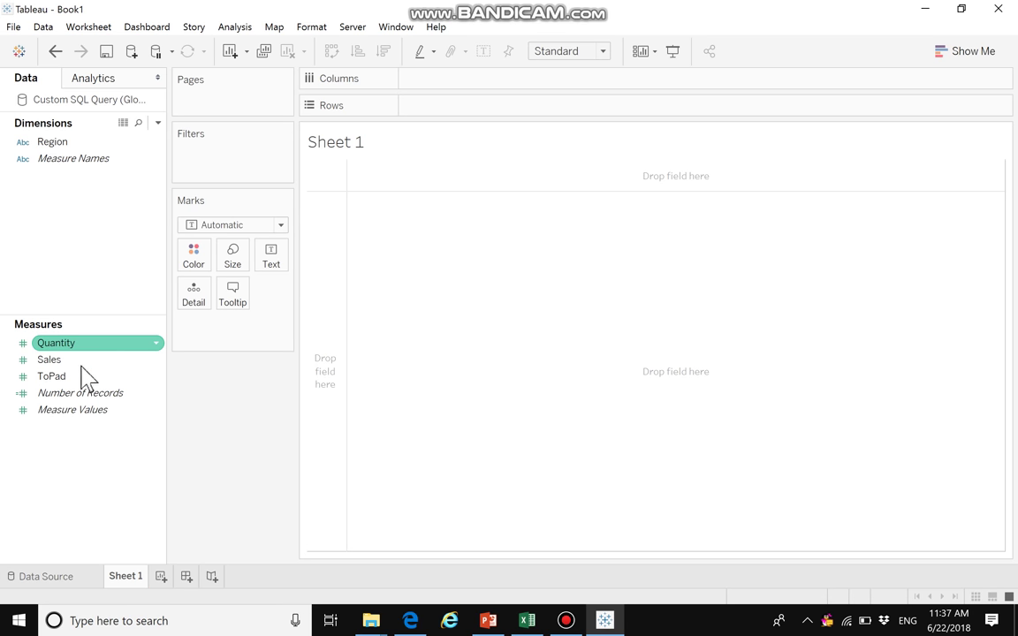
pyautogui.click(84, 377)
pyautogui.click(152, 379)
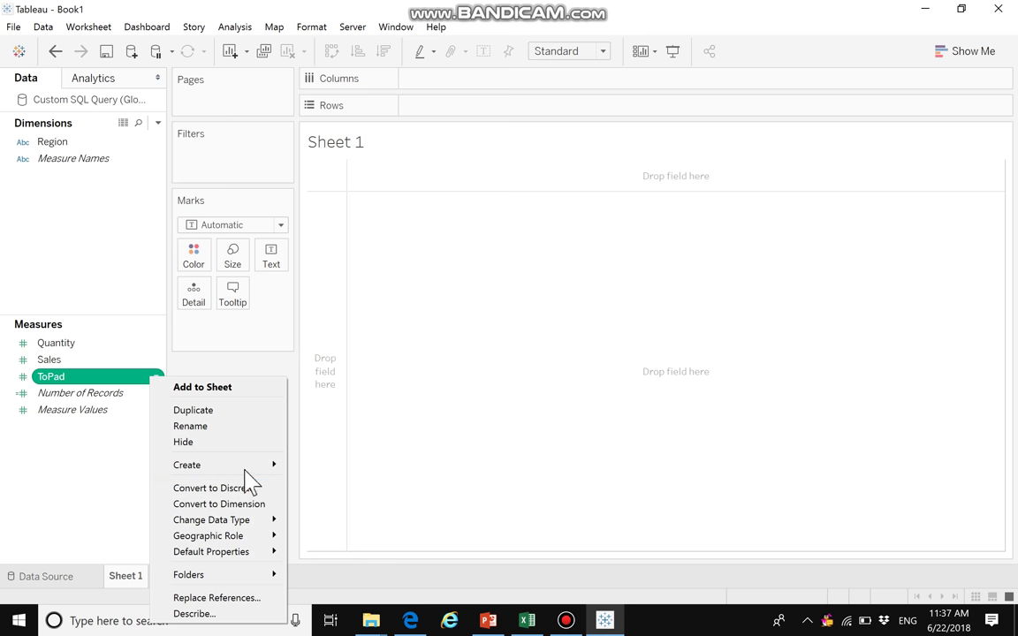
pyautogui.moveTo(190, 464)
pyautogui.click(386, 482)
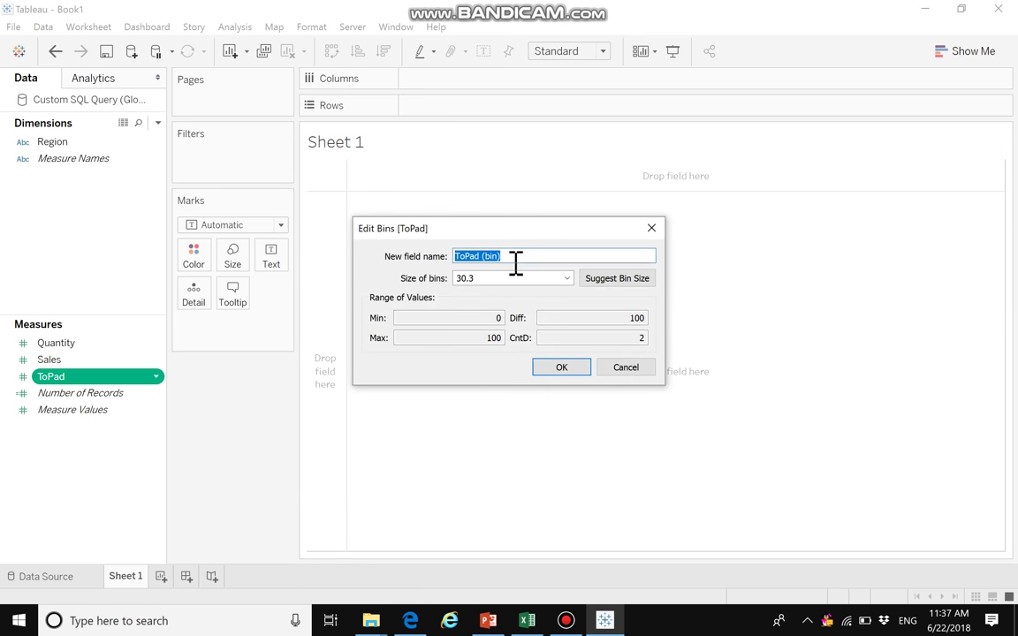
pyautogui.write('Padded')
pyautogui.moveTo(481, 281); pyautogui.dragTo(371, 284)
pyautogui.write('1')
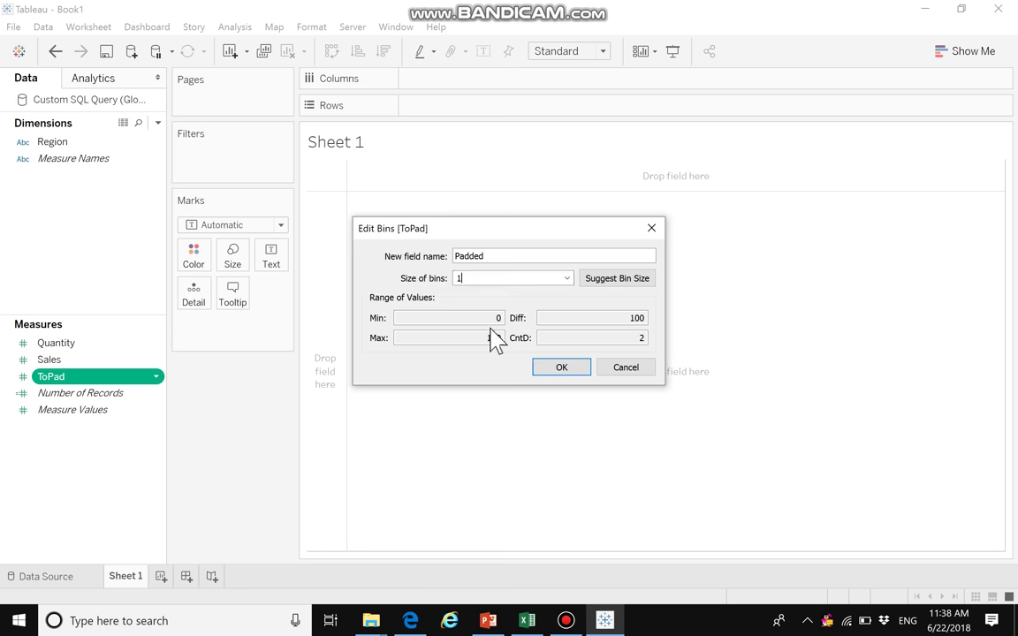
pyautogui.click(561, 366)
# Place Region and Padded on Rows and scroll through the padded rows
pyautogui.moveTo(73, 162); pyautogui.dragTo(433, 112)
pyautogui.moveTo(46, 143); pyautogui.dragTo(544, 126)
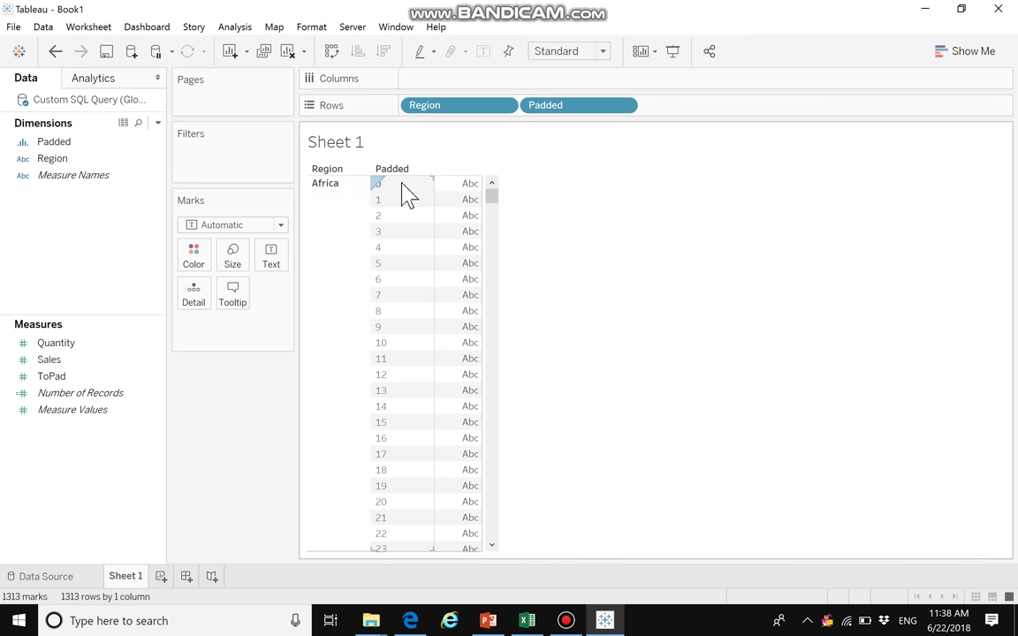
pyautogui.moveTo(494, 197); pyautogui.dragTo(501, 234)
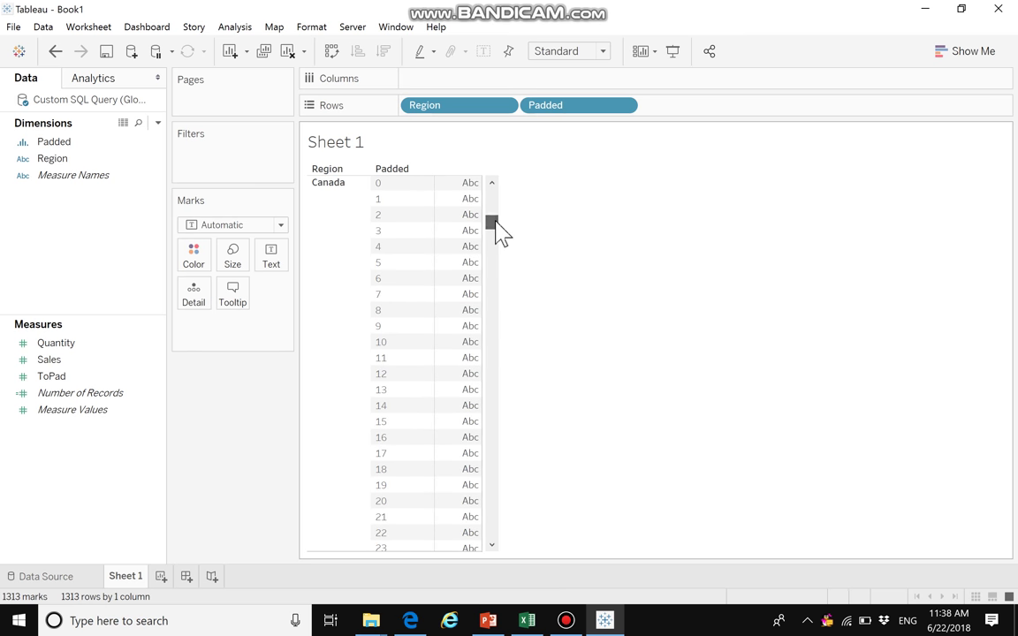
# Create an Index calculated field, INDEX(), computed along Padded
pyautogui.rightClick(113, 473)
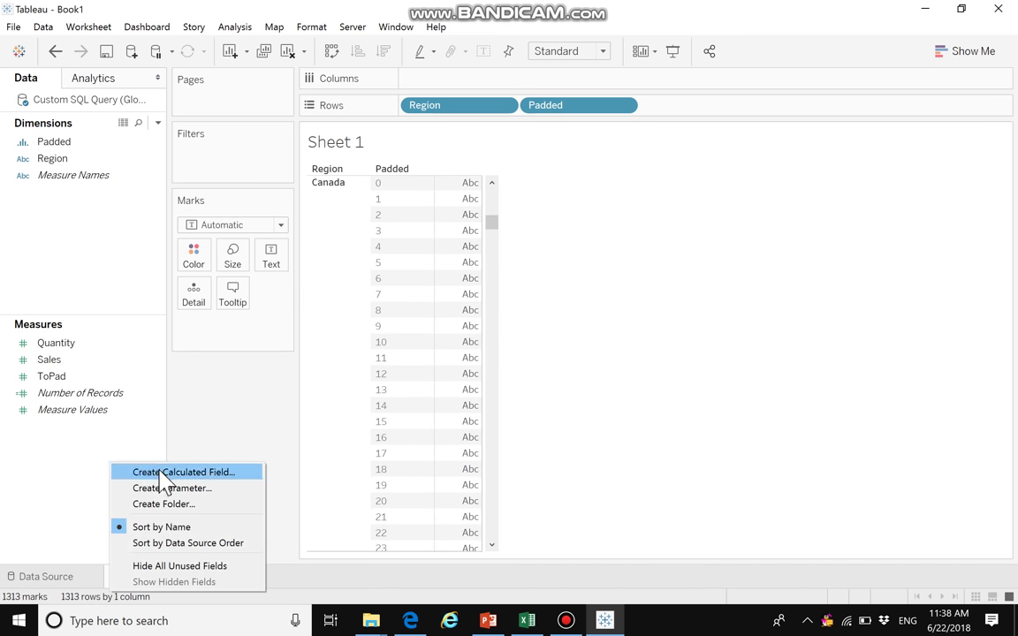
pyautogui.click(159, 472)
pyautogui.write('In')
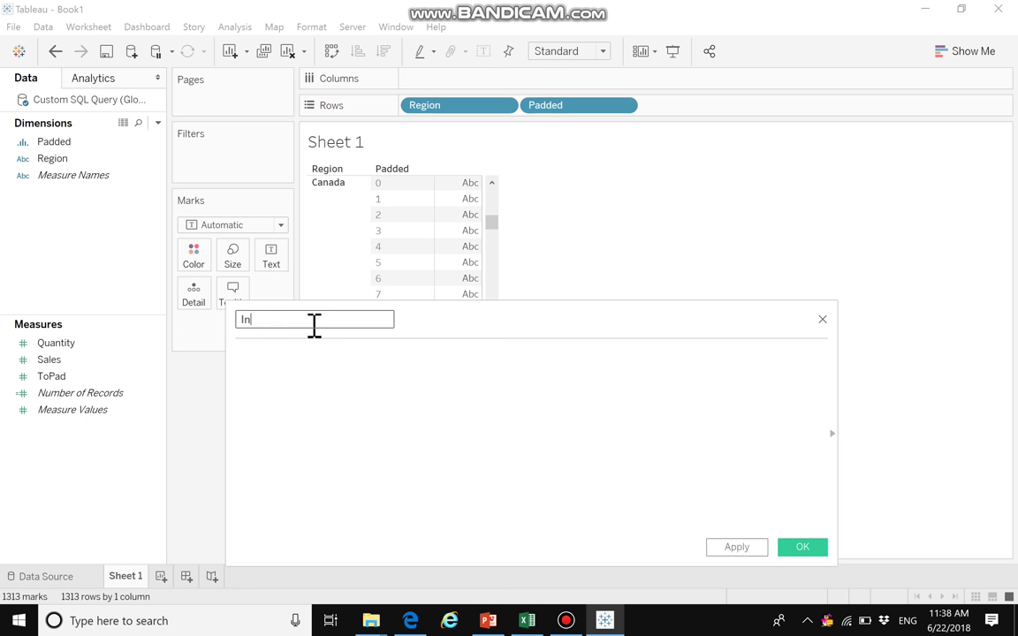
pyautogui.write('dex')
pyautogui.click(334, 355)
pyautogui.write('index')
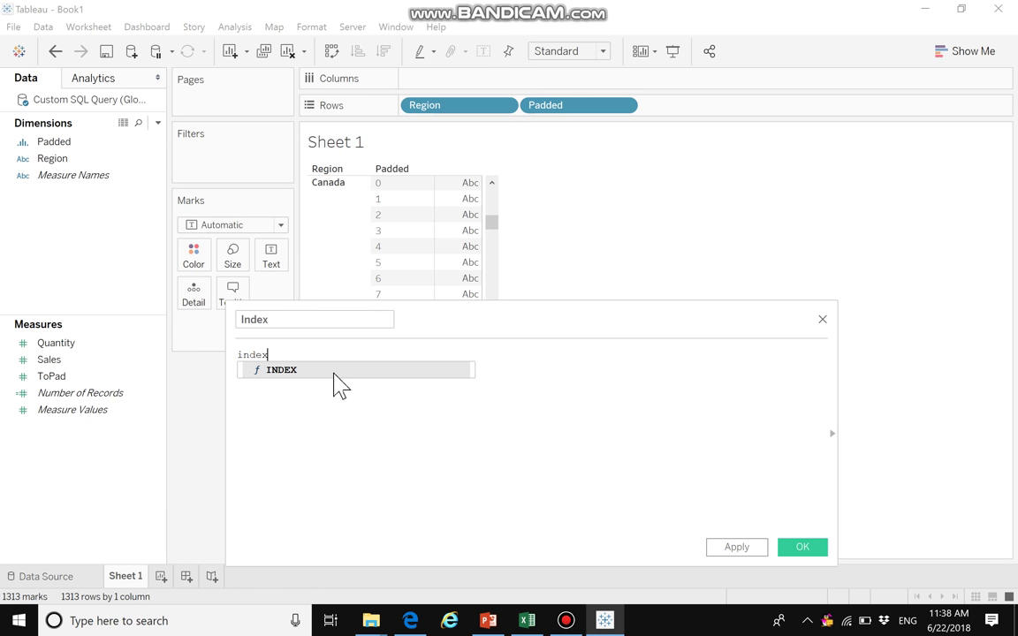
pyautogui.press('Return')
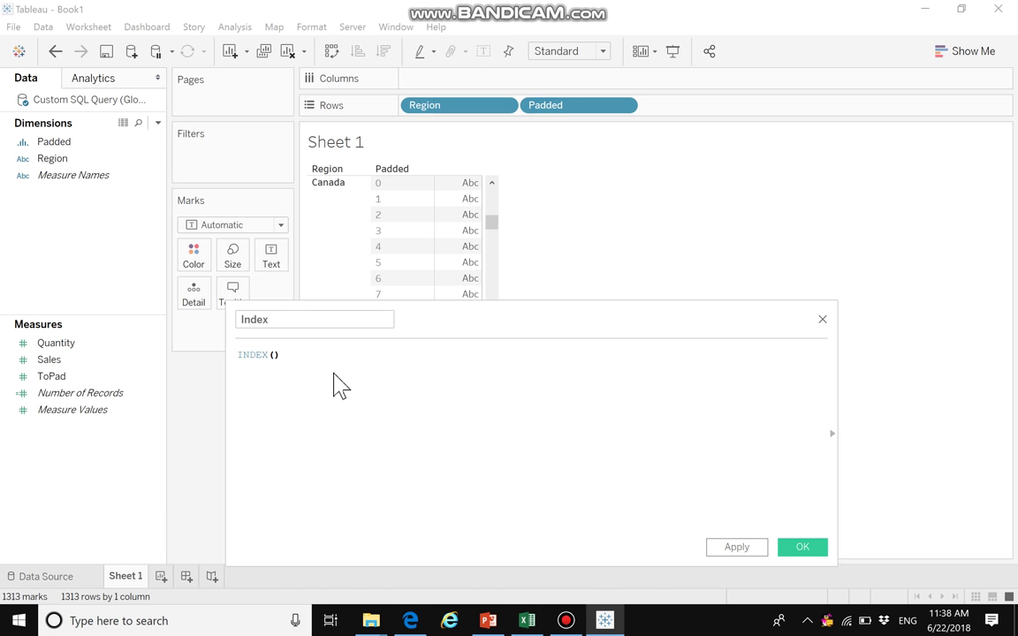
pyautogui.click(762, 527)
pyautogui.click(552, 254)
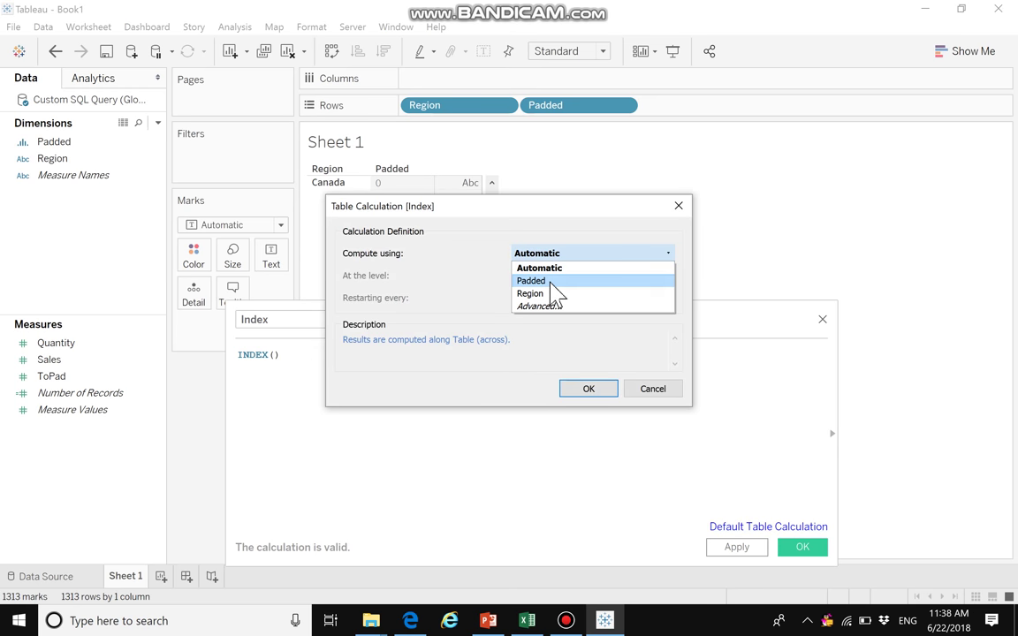
pyautogui.click(550, 281)
pyautogui.click(594, 392)
pyautogui.click(804, 551)
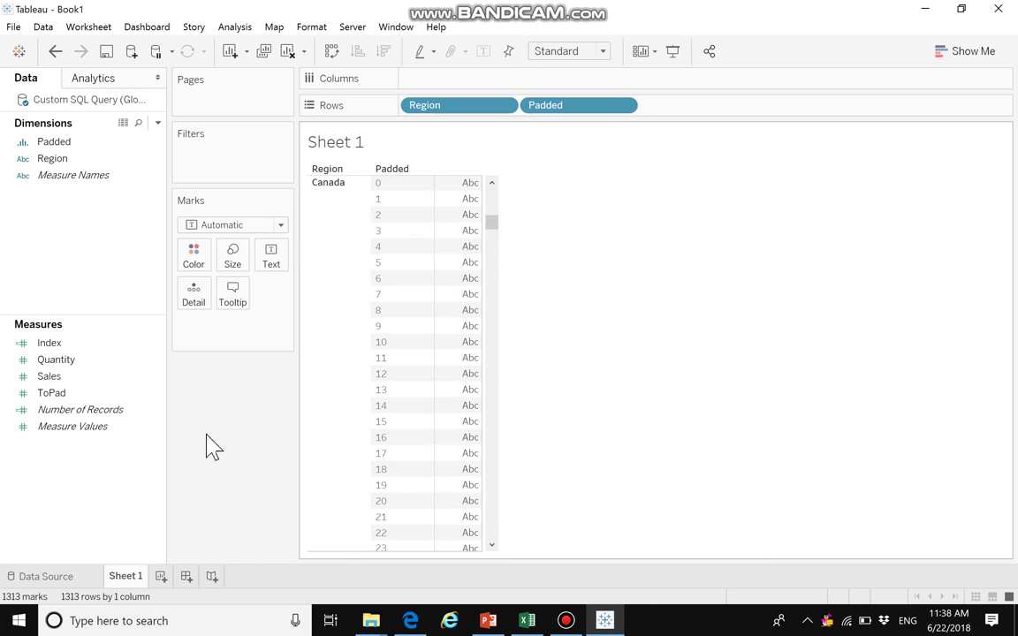
# Move Padded to Detail, add discrete Index to Rows, then view the Coxcomb formula slide
pyautogui.moveTo(549, 106); pyautogui.dragTo(205, 307)
pyautogui.rightClick(133, 343)
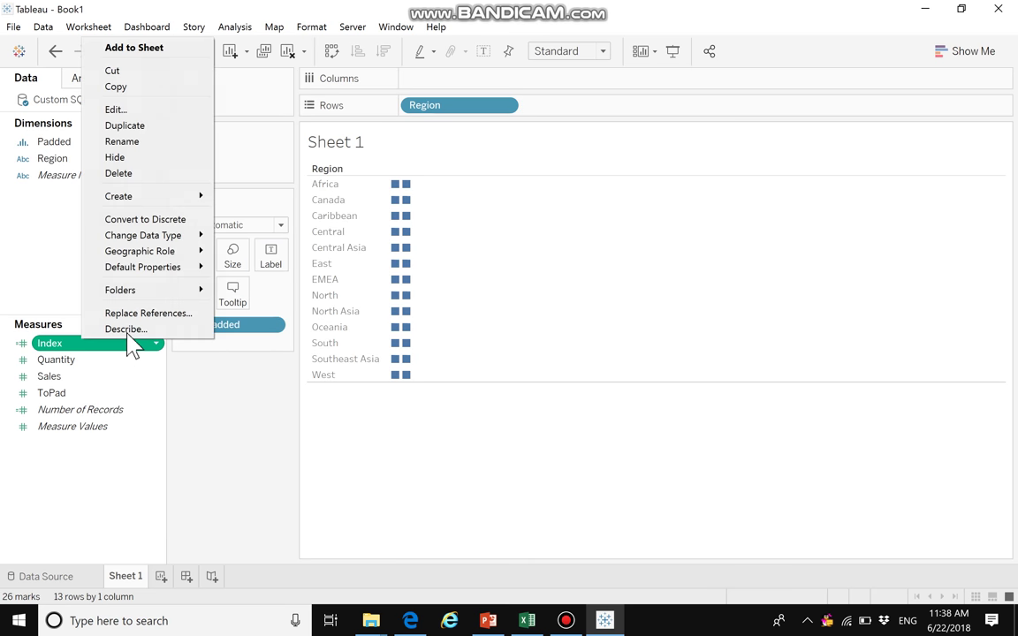
pyautogui.click(161, 220)
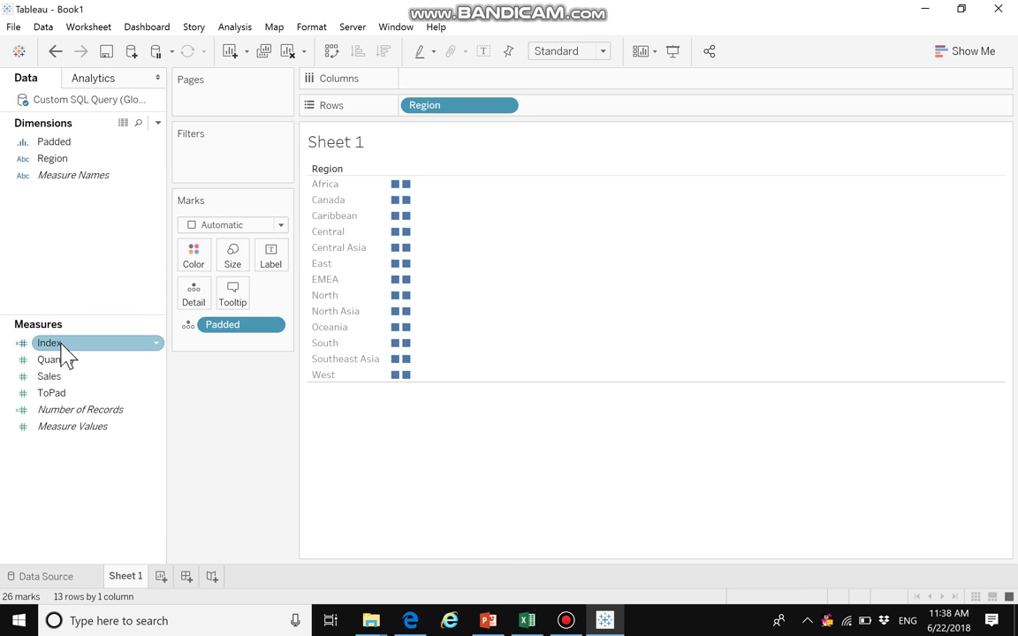
pyautogui.moveTo(62, 345); pyautogui.dragTo(538, 118)
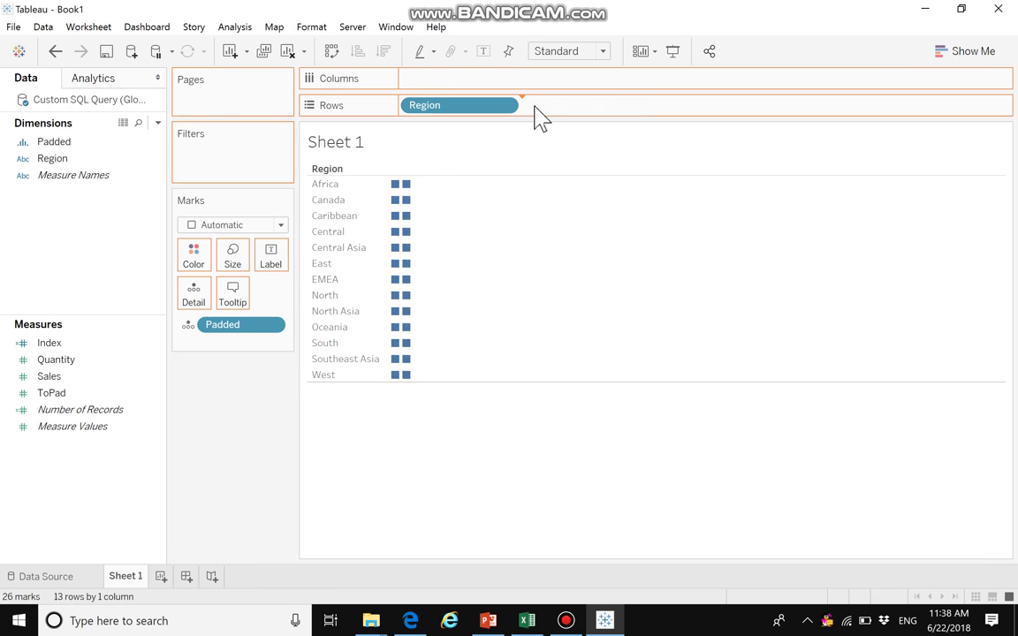
pyautogui.click(324, 195)
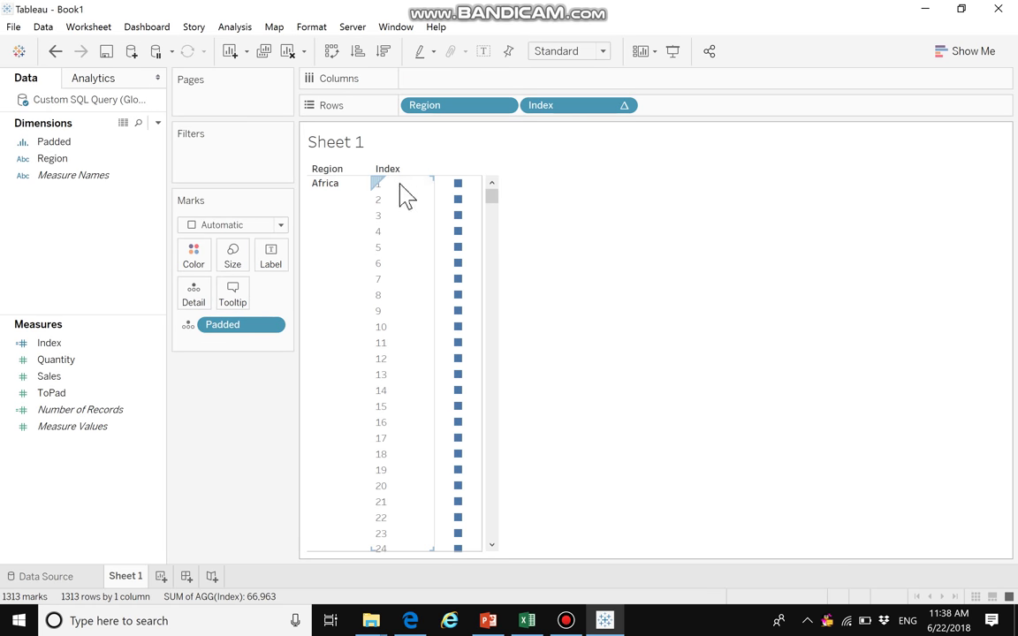
pyautogui.moveTo(497, 204); pyautogui.dragTo(501, 223)
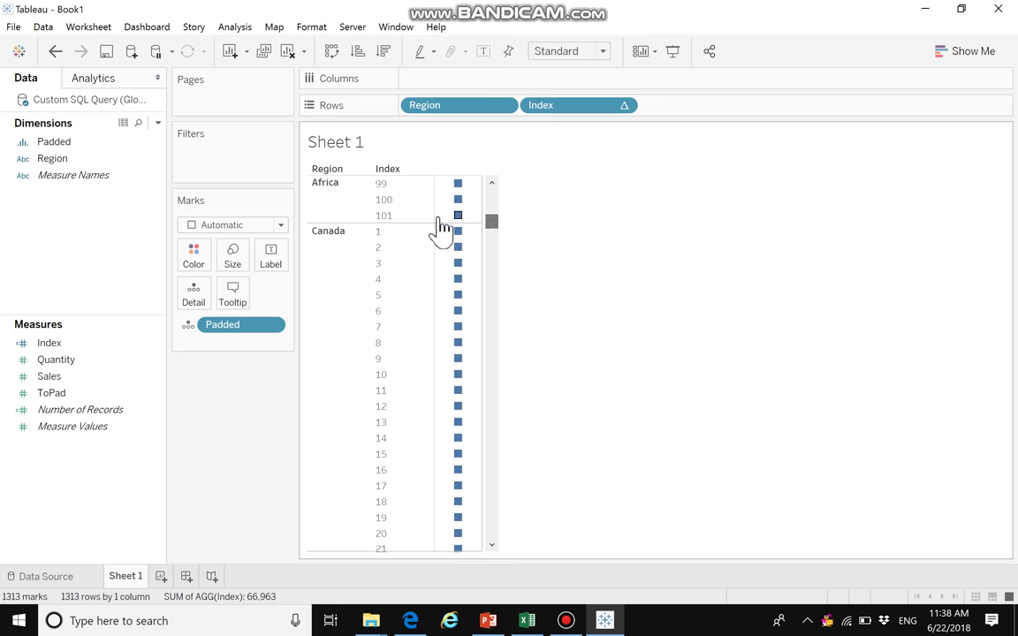
pyautogui.hotkey('alt', 'Tab')
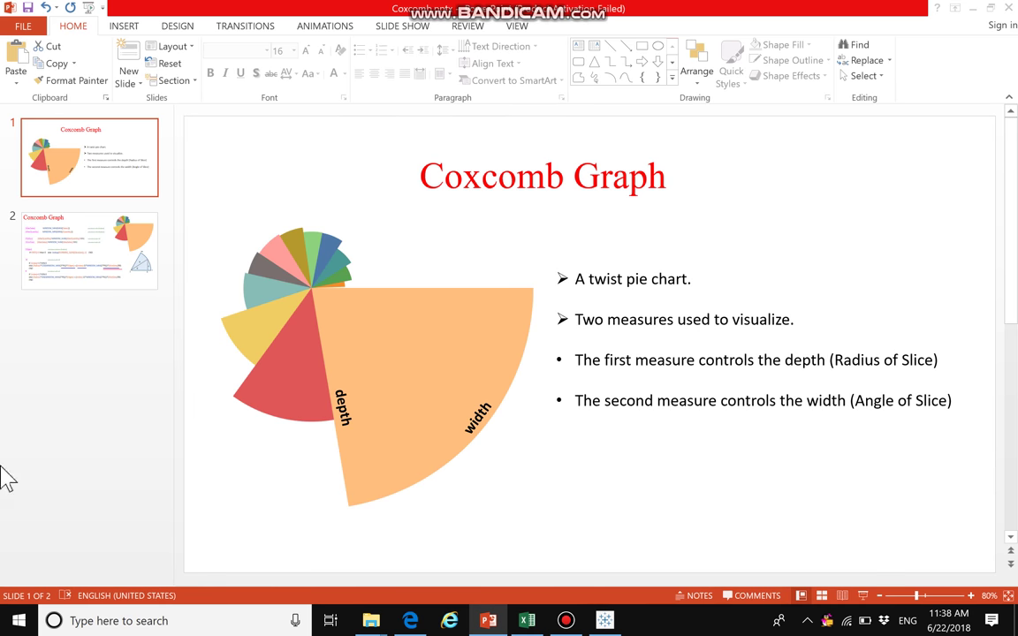
pyautogui.click(78, 281)
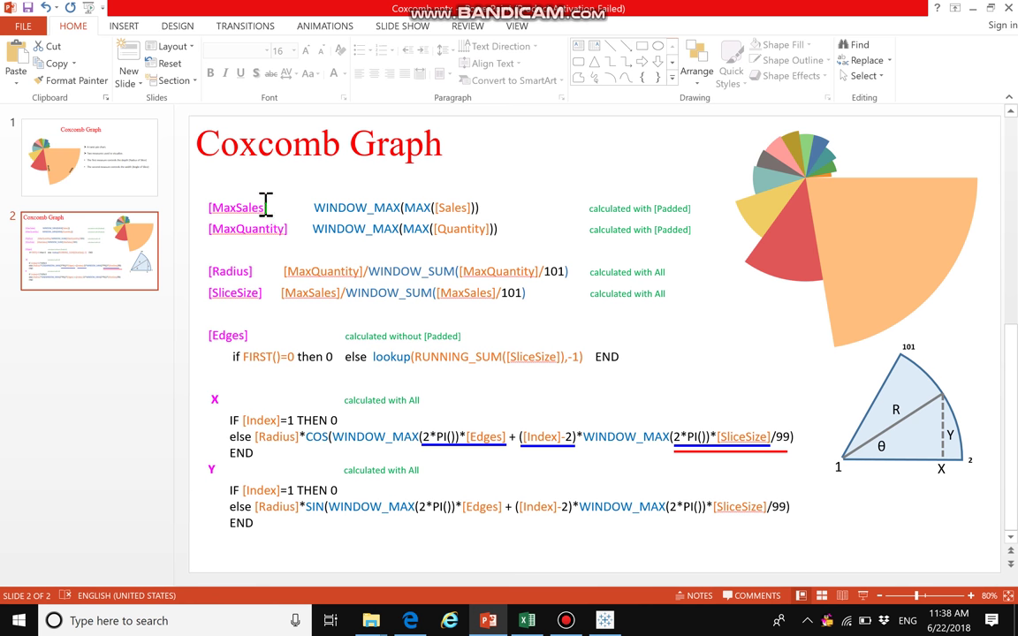
# Start a new calculated field named MaxSales, copied from the slide
pyautogui.click(216, 207)
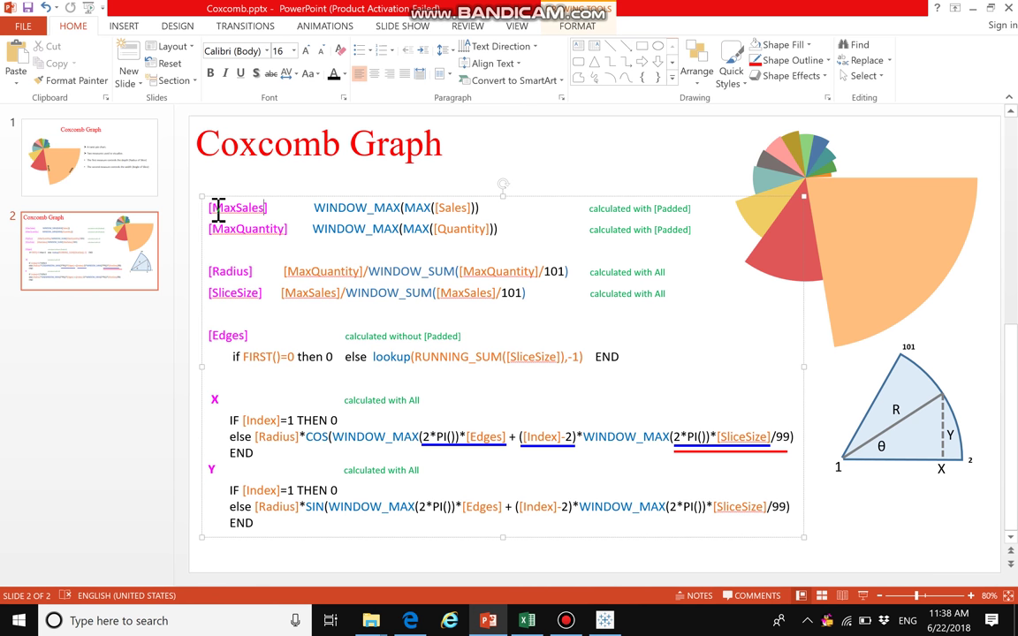
pyautogui.doubleClick(215, 209)
pyautogui.hotkey('ctrl', 'c')
pyautogui.hotkey('alt', 'Tab')
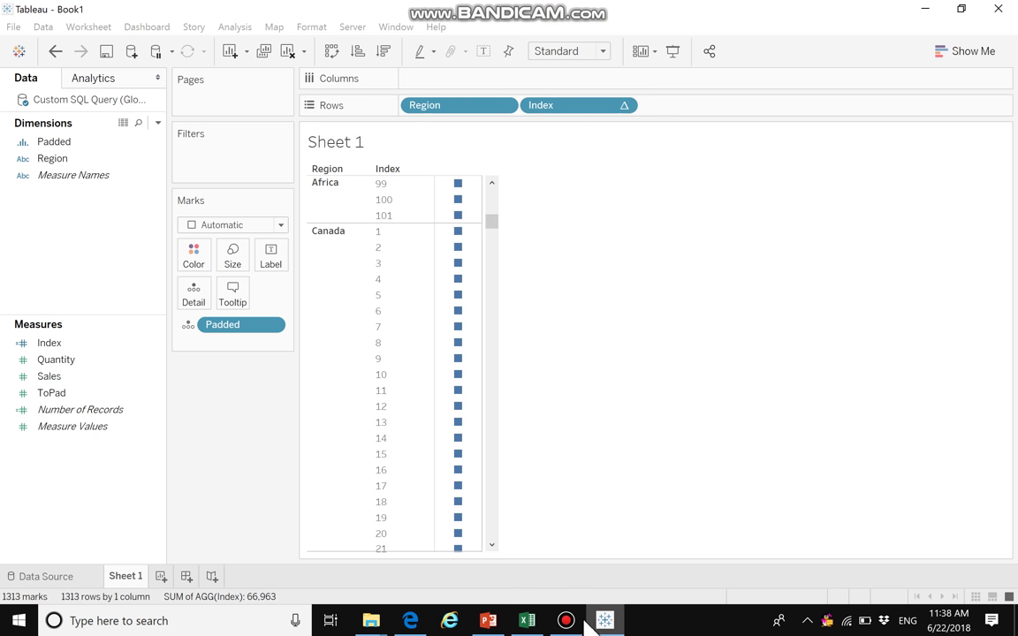
pyautogui.rightClick(123, 511)
pyautogui.click(196, 394)
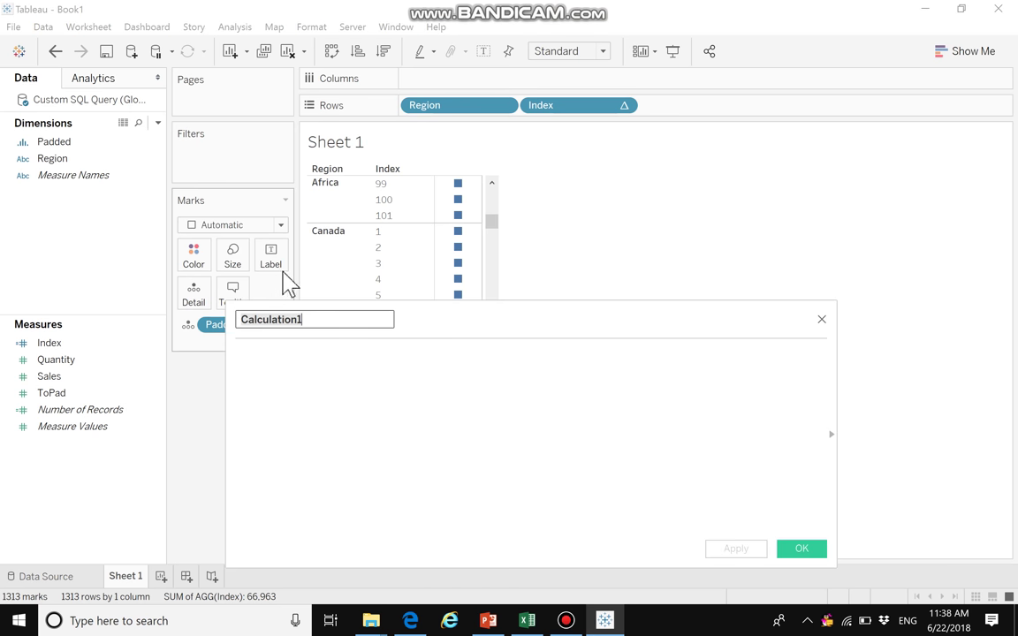
pyautogui.hotkey('ctrl', 'v')
# Paste the formula WINDOW_MAX(MAX([Sales])) from the slide into MaxSales
pyautogui.click(296, 376)
pyautogui.hotkey('alt', 'Tab')
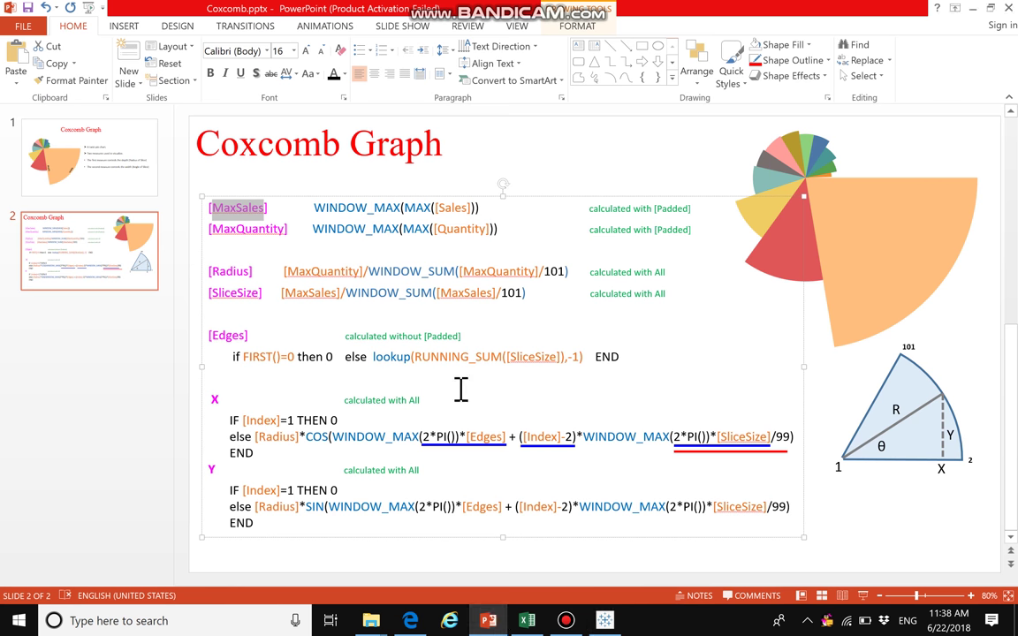
pyautogui.moveTo(315, 208); pyautogui.dragTo(489, 221)
pyautogui.hotkey('ctrl', 'c')
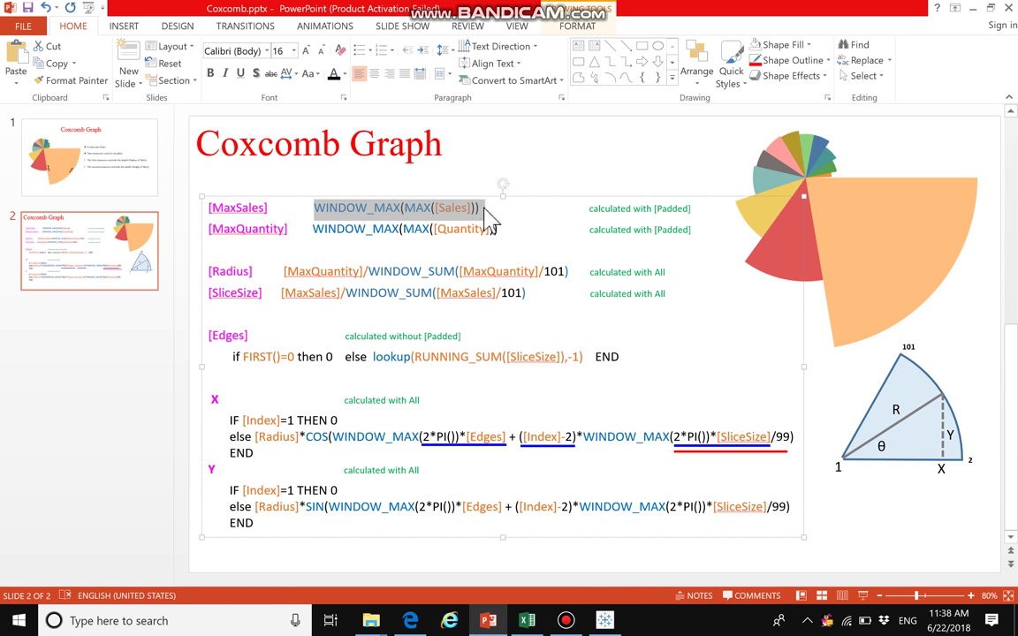
pyautogui.hotkey('alt', 'Tab')
pyautogui.hotkey('ctrl', 'v')
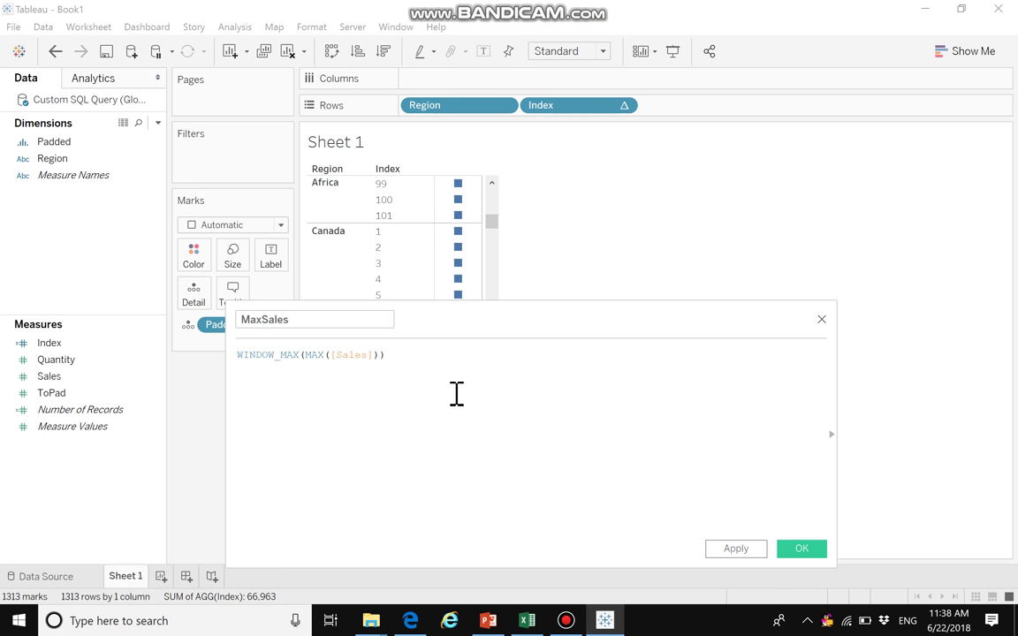
# Compute MaxSales along Padded and save the field
pyautogui.click(758, 529)
pyautogui.click(640, 247)
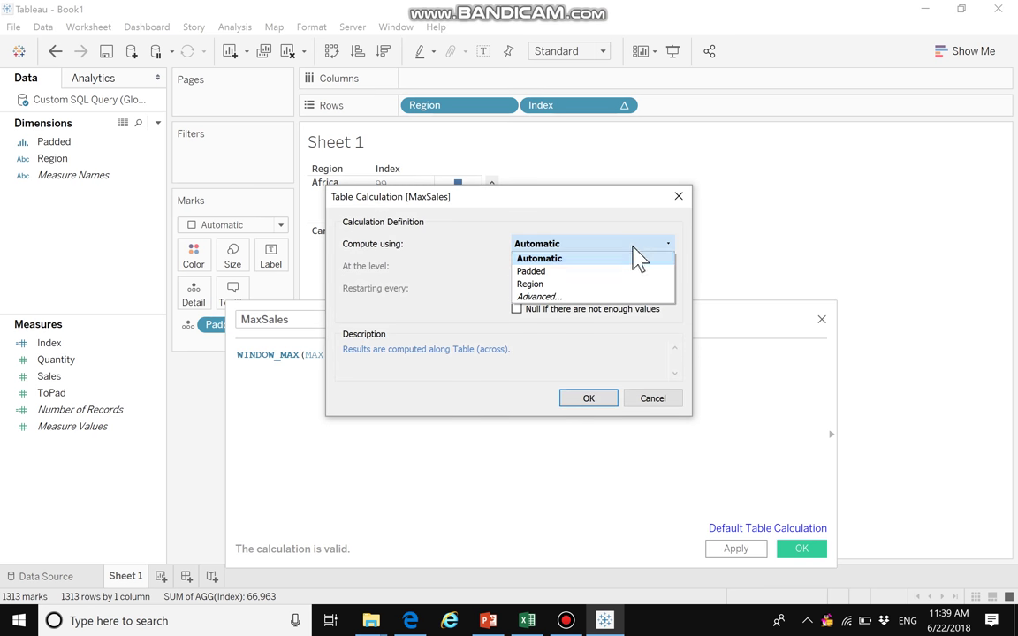
pyautogui.click(557, 271)
pyautogui.click(589, 399)
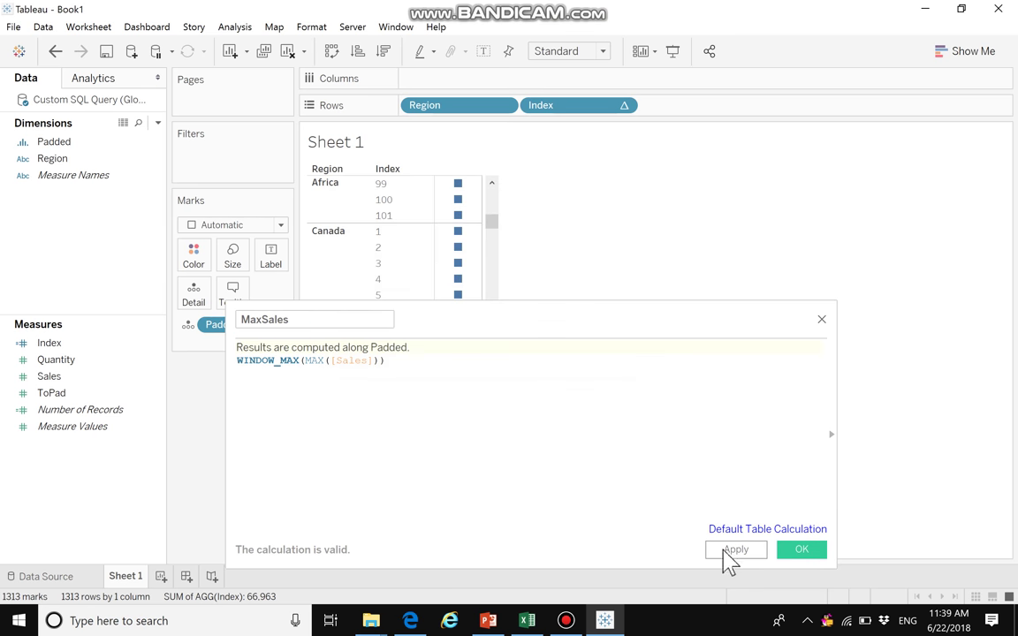
pyautogui.click(799, 549)
# Start a new calculated field named MaxQuantity, copied from the slide
pyautogui.rightClick(84, 486)
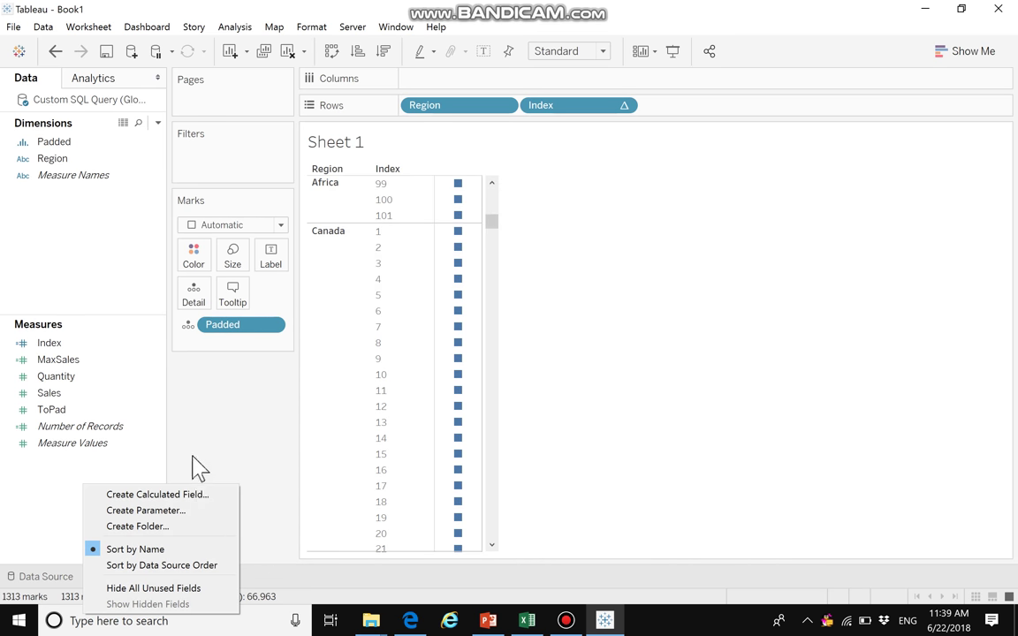
pyautogui.click(204, 495)
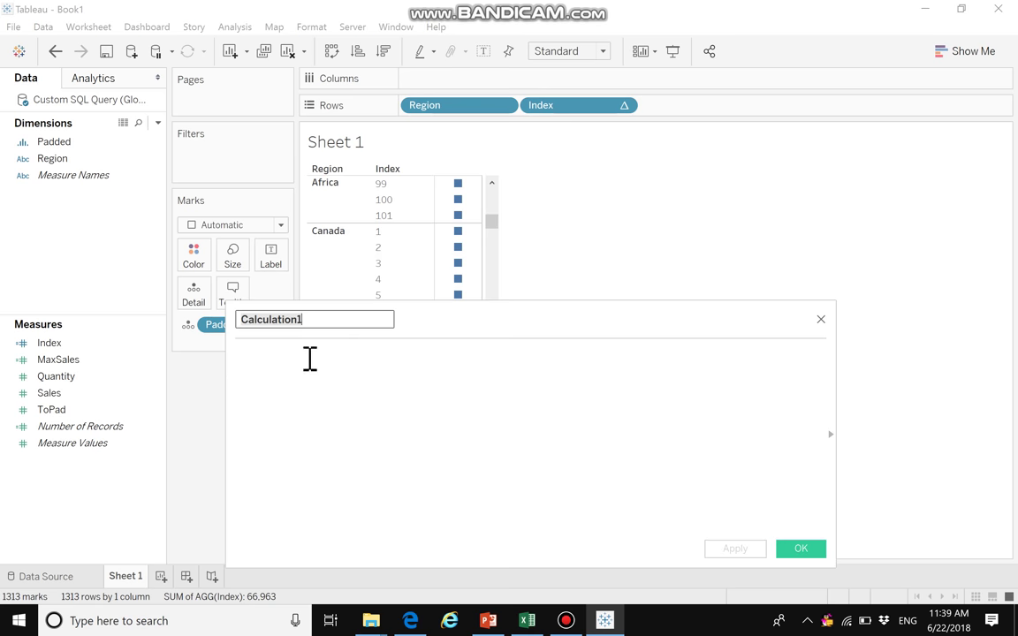
pyautogui.click(487, 620)
pyautogui.doubleClick(286, 228)
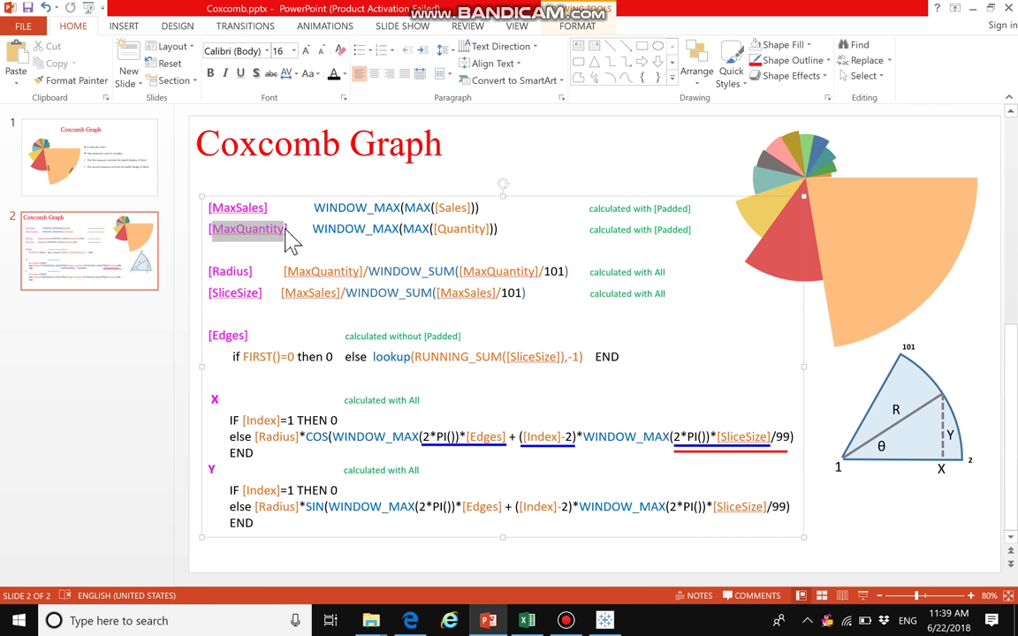
pyautogui.hotkey('ctrl', 'c')
pyautogui.click(604, 620)
pyautogui.hotkey('ctrl', 'v')
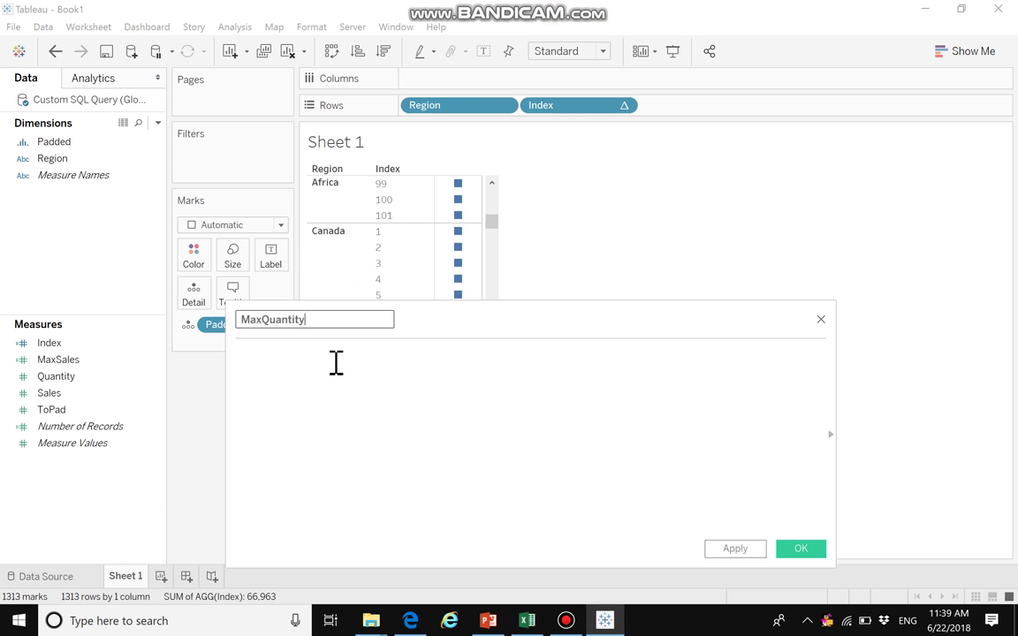
# Paste the formula WINDOW_MAX(MAX([Quantity])) from the slide into MaxQuantity
pyautogui.click(238, 352)
pyautogui.click(506, 621)
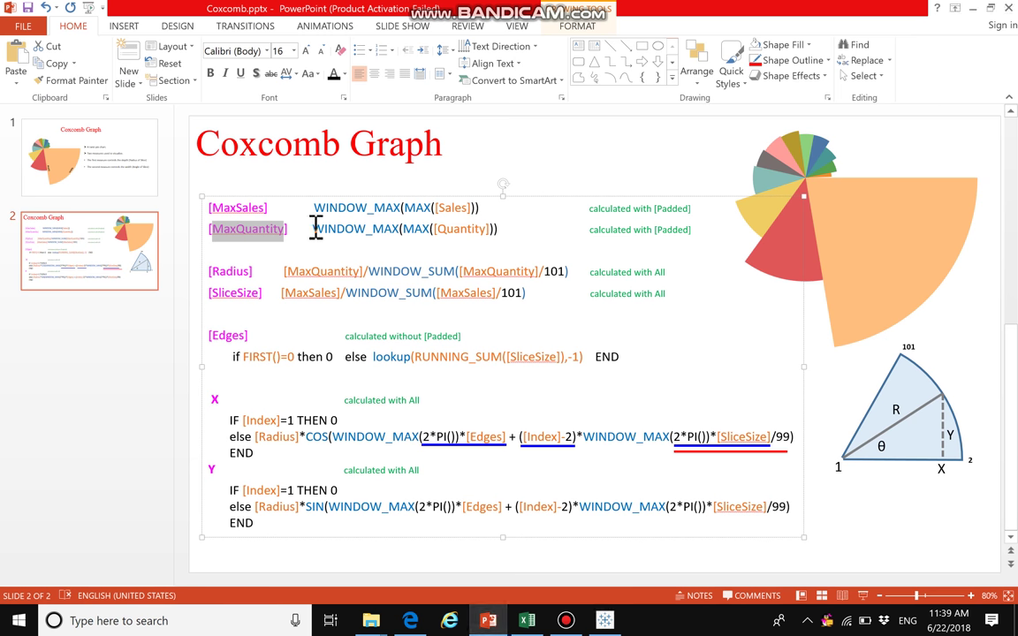
pyautogui.moveTo(313, 229); pyautogui.dragTo(497, 234)
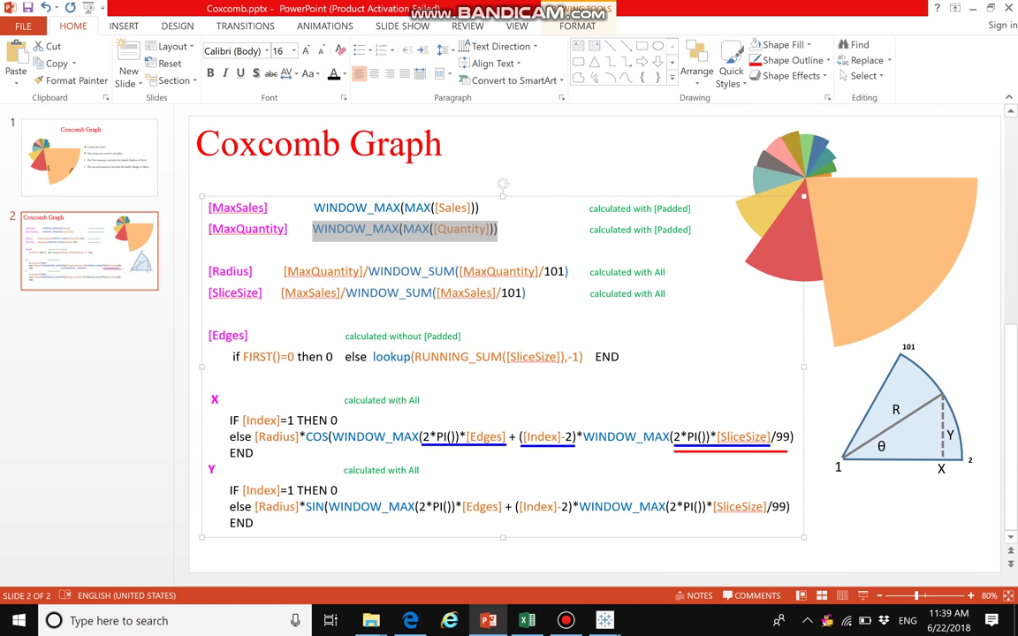
pyautogui.hotkey('ctrl', 'c')
pyautogui.hotkey('alt', 'Tab')
pyautogui.hotkey('ctrl', 'v')
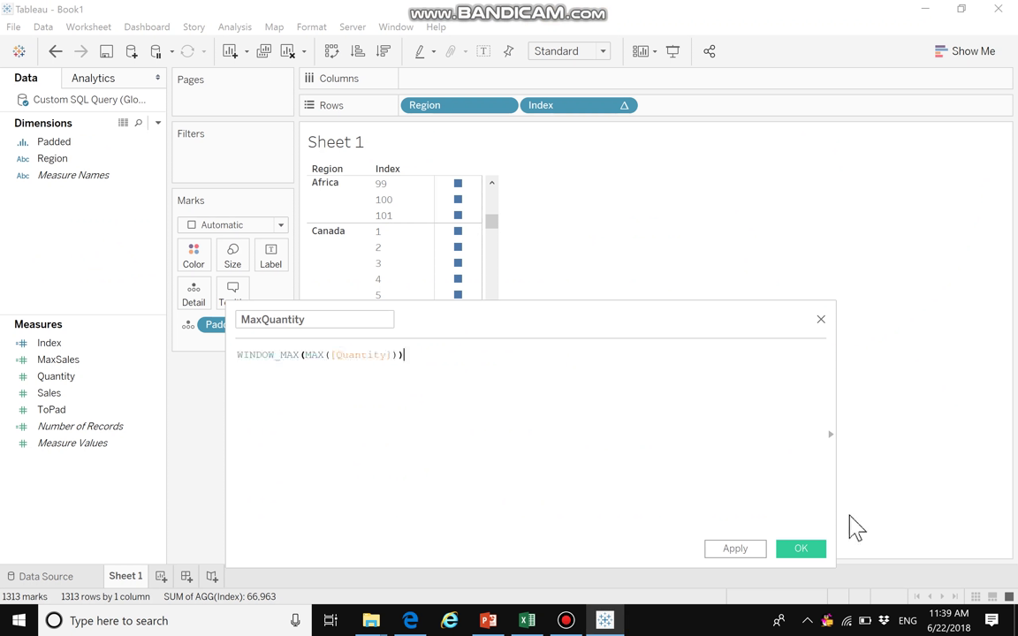
# Compute MaxQuantity along Padded and save the field
pyautogui.click(791, 527)
pyautogui.click(591, 247)
pyautogui.click(570, 270)
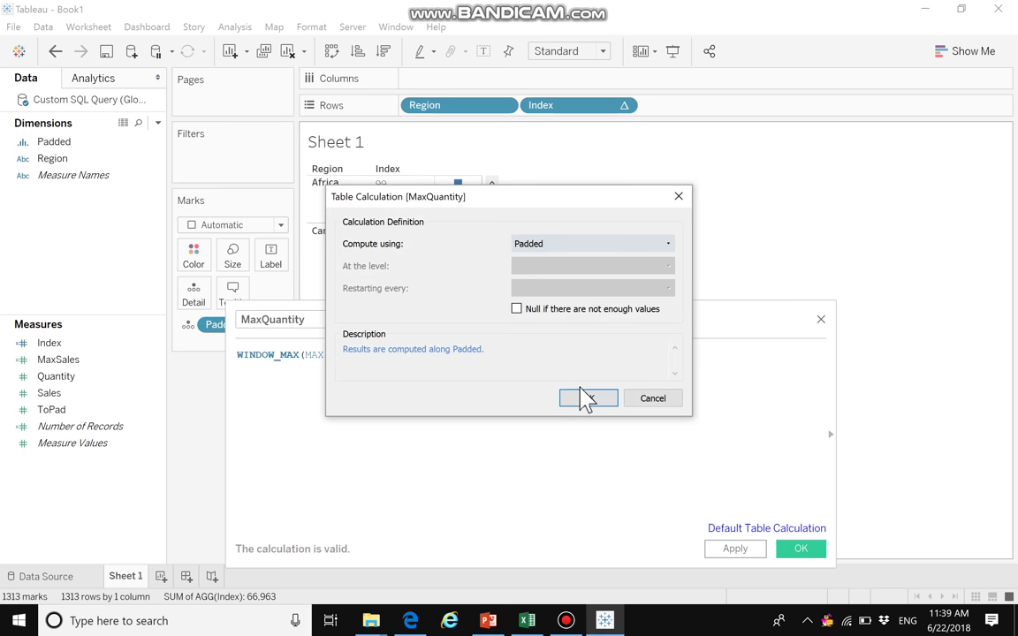
pyautogui.click(584, 398)
pyautogui.click(798, 549)
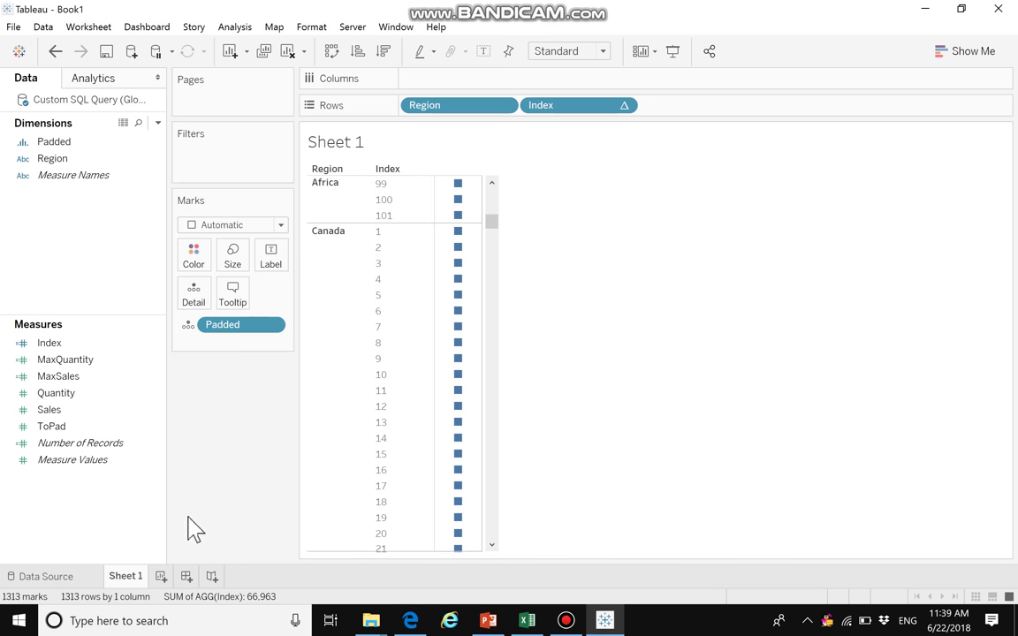
# Start a new calculated field named Radius, copied from the slide
pyautogui.rightClick(87, 521)
pyautogui.click(176, 387)
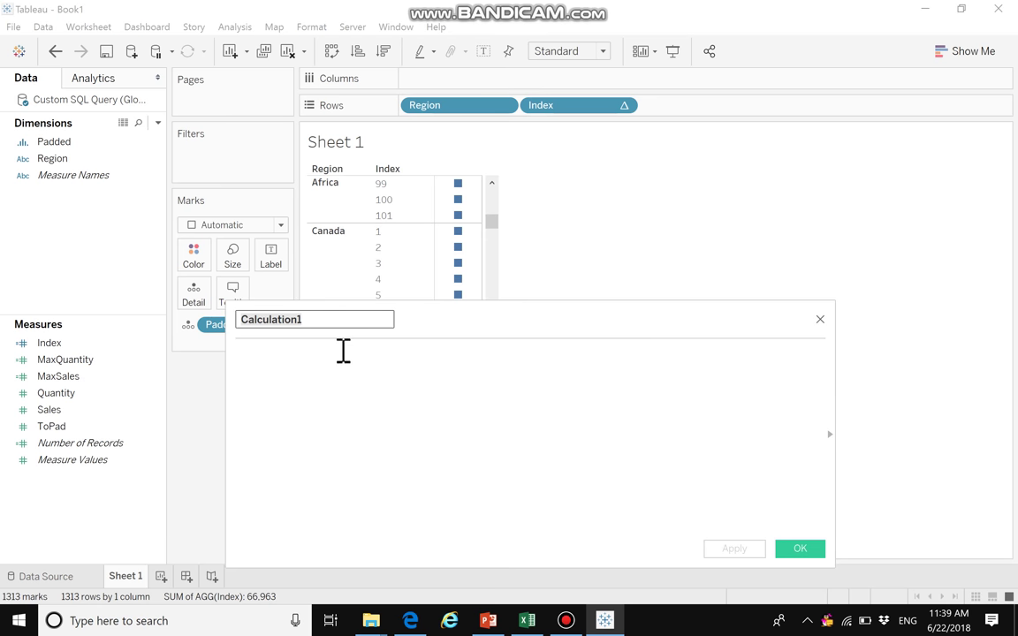
pyautogui.hotkey('alt', 'Tab')
pyautogui.click(206, 273)
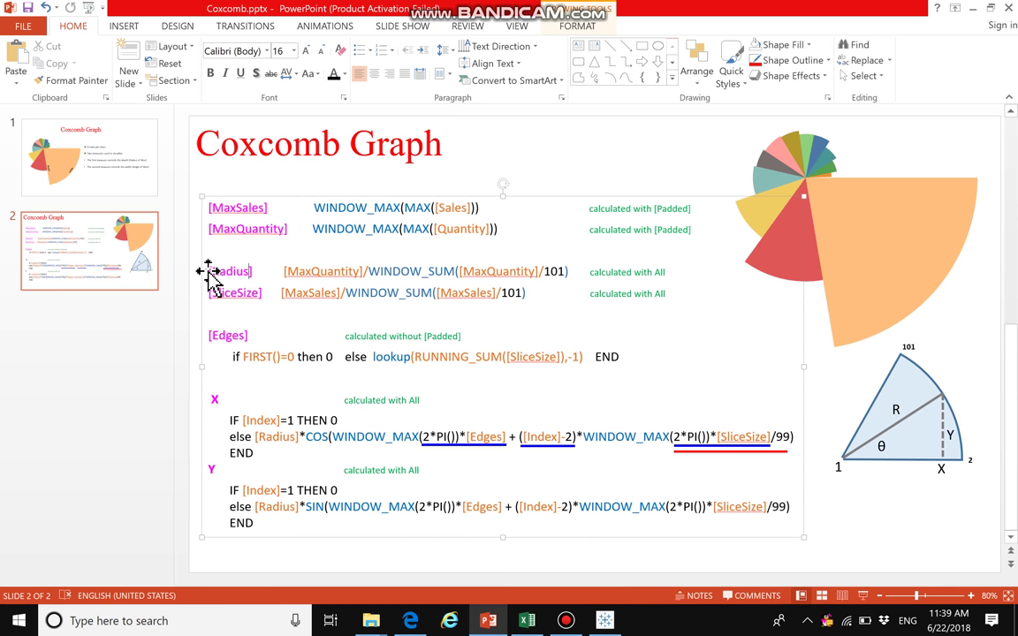
pyautogui.doubleClick(216, 273)
pyautogui.click(604, 620)
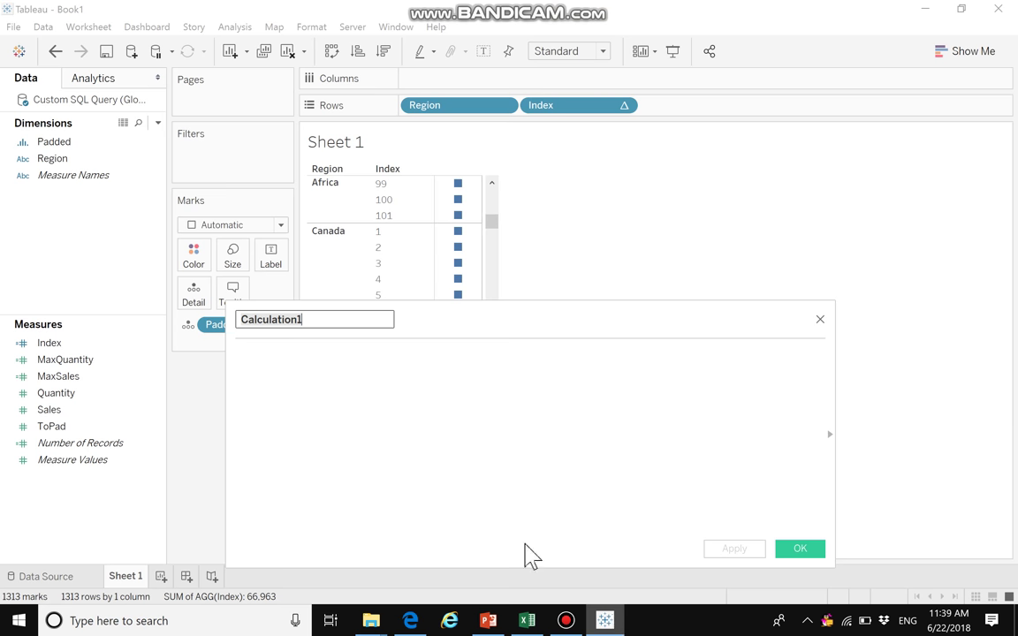
pyautogui.hotkey('ctrl', 'v')
# Enter the formula [MaxQuantity]/WINDOW_SUM([MaxQuantity]/101) and save Radius
pyautogui.click(431, 422)
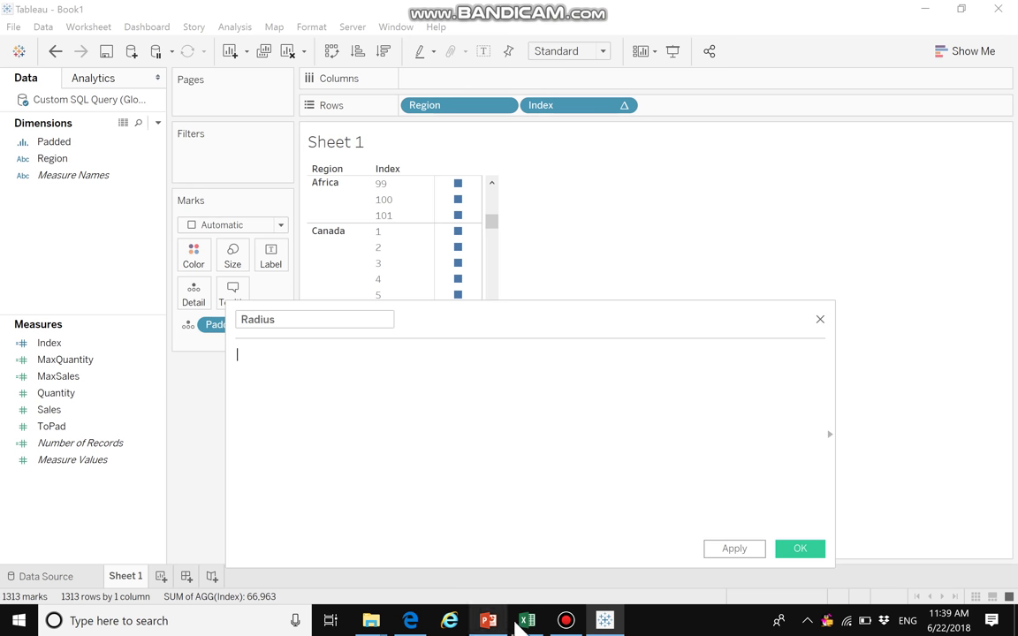
pyautogui.hotkey('alt', 'Tab')
pyautogui.click(286, 273)
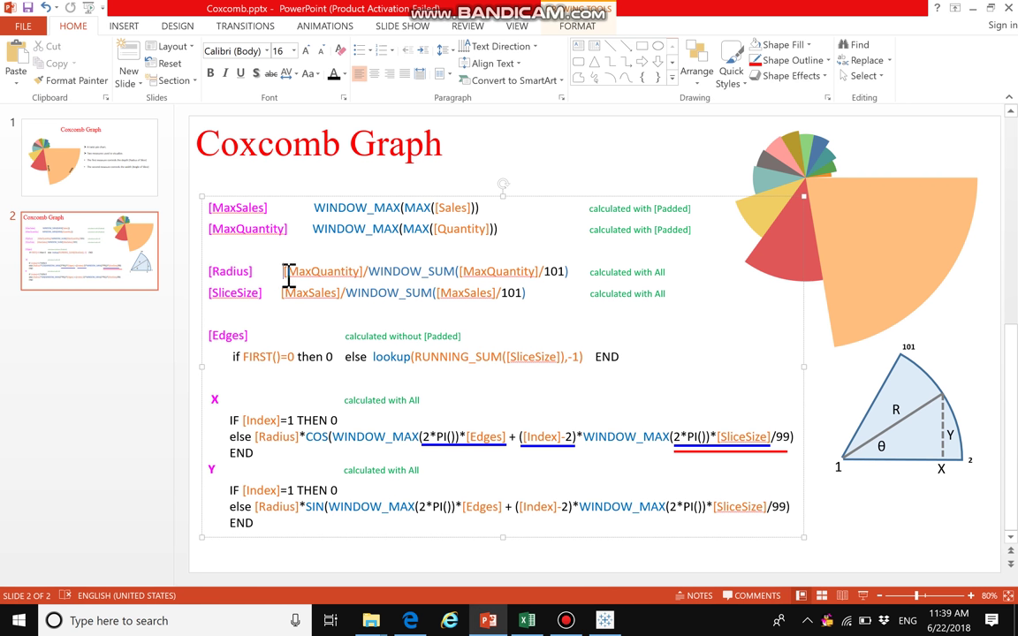
pyautogui.keyDown('shift'); pyautogui.click(578, 272); pyautogui.keyUp('shift')
pyautogui.hotkey('alt', 'Tab')
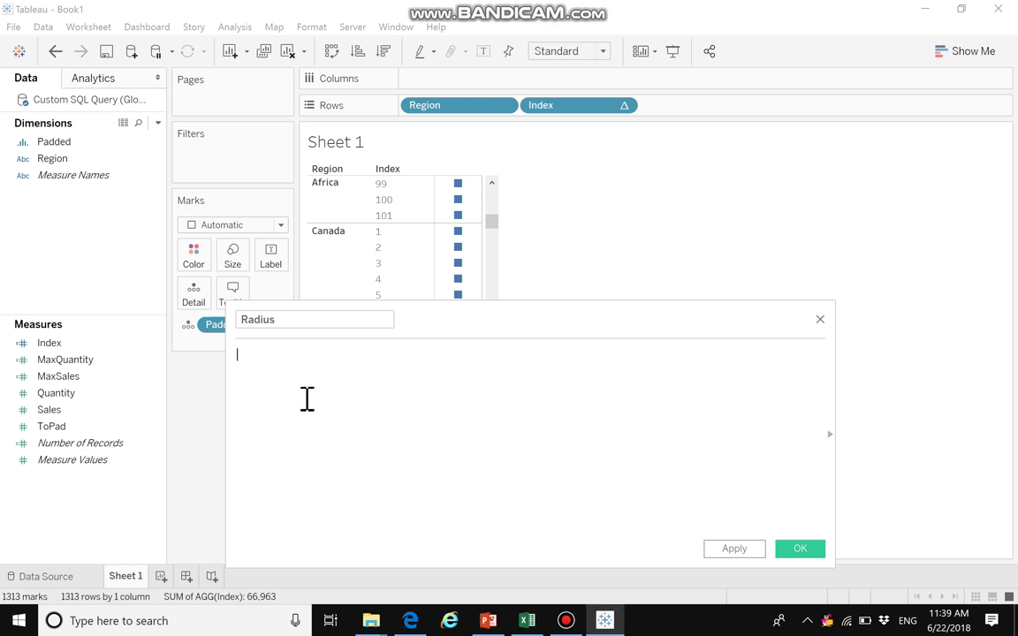
pyautogui.hotkey('ctrl', 'v')
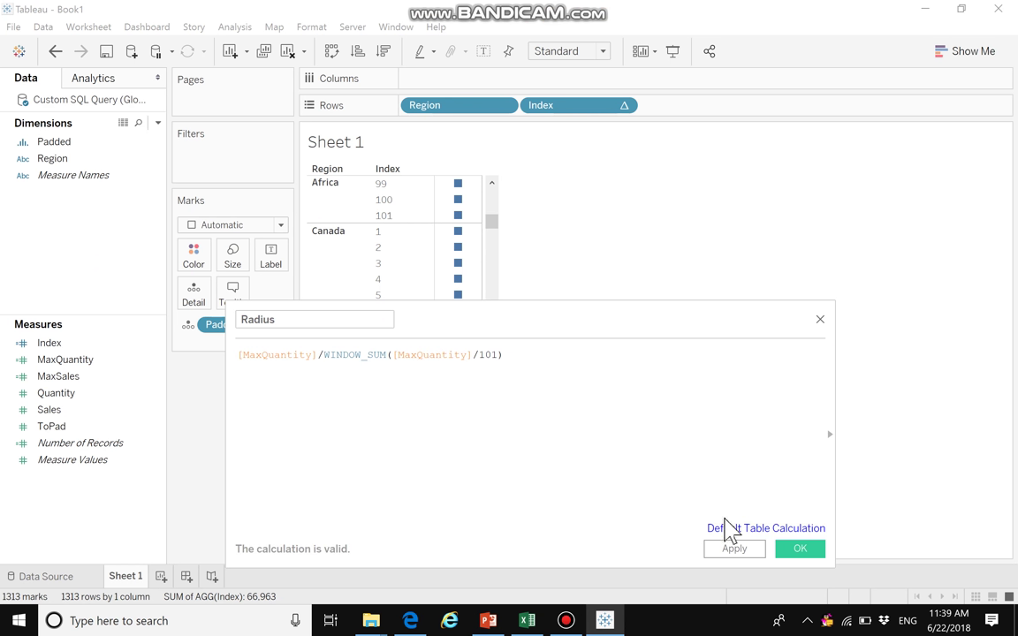
pyautogui.click(799, 551)
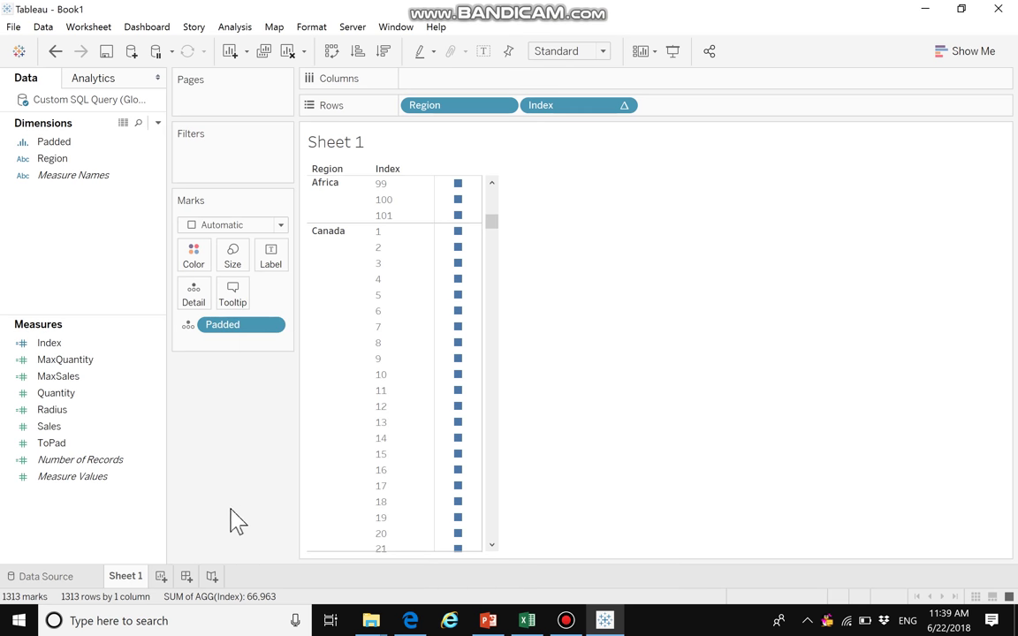
# Create a new calculated field named SliceSize, copying the name from the Coxcomb slide
pyautogui.rightClick(132, 527)
pyautogui.click(221, 408)
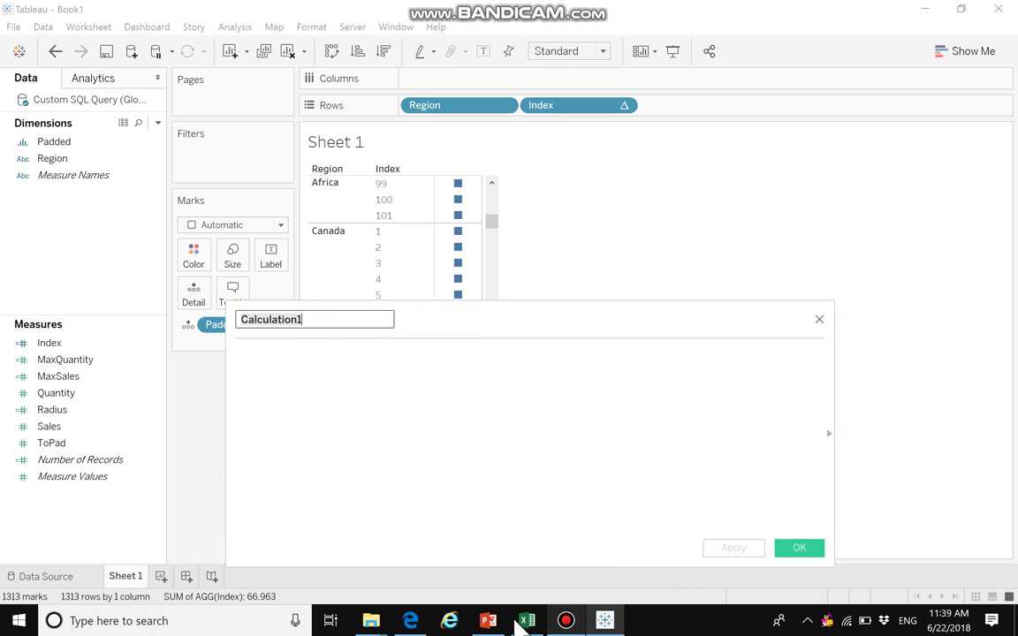
pyautogui.click(487, 620)
pyautogui.click(215, 295)
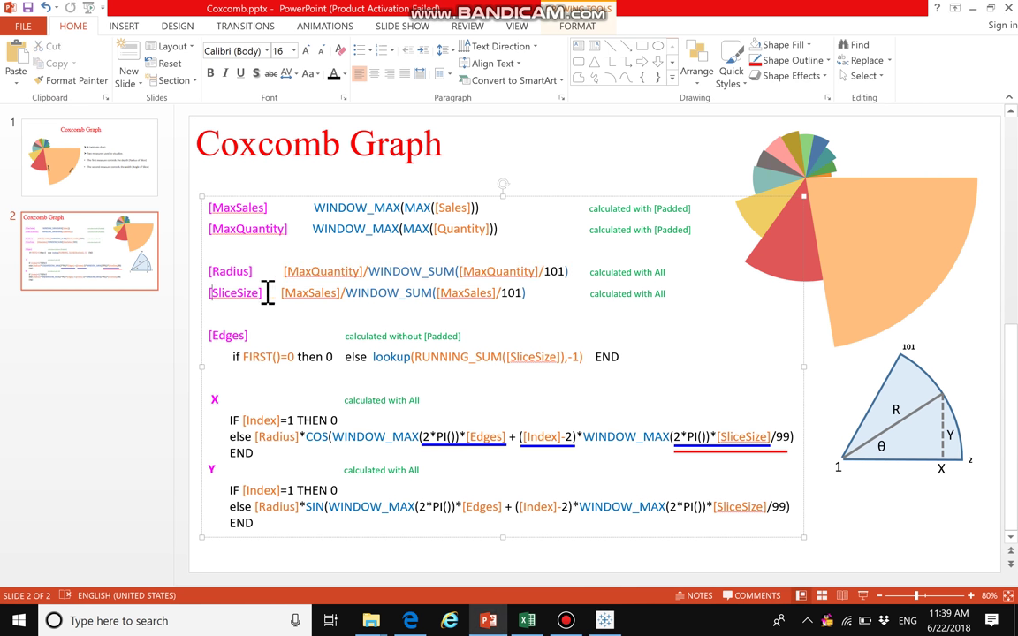
pyautogui.doubleClick(256, 295)
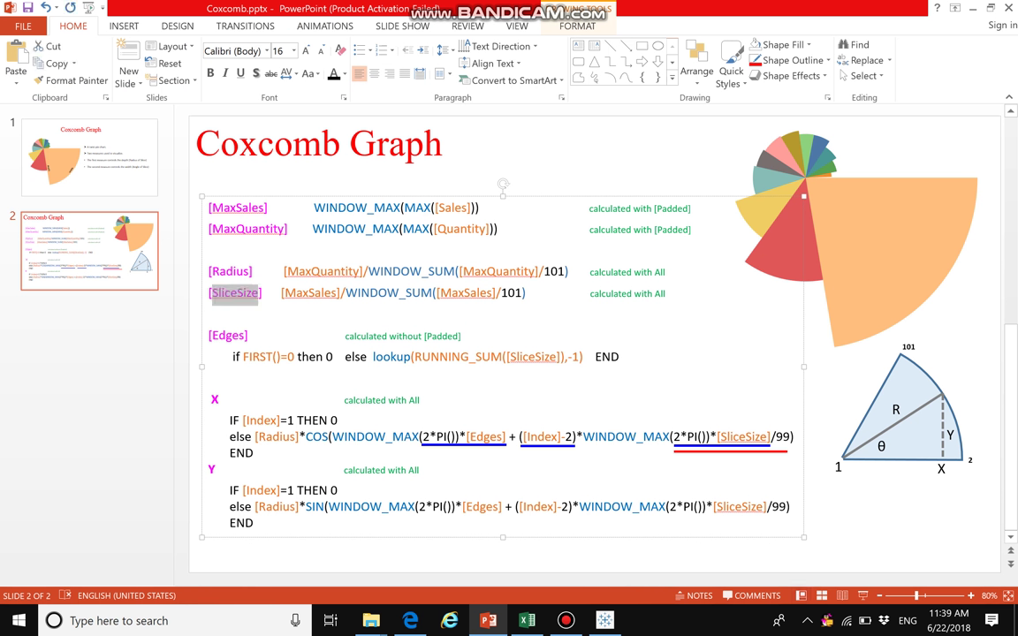
pyautogui.click(604, 620)
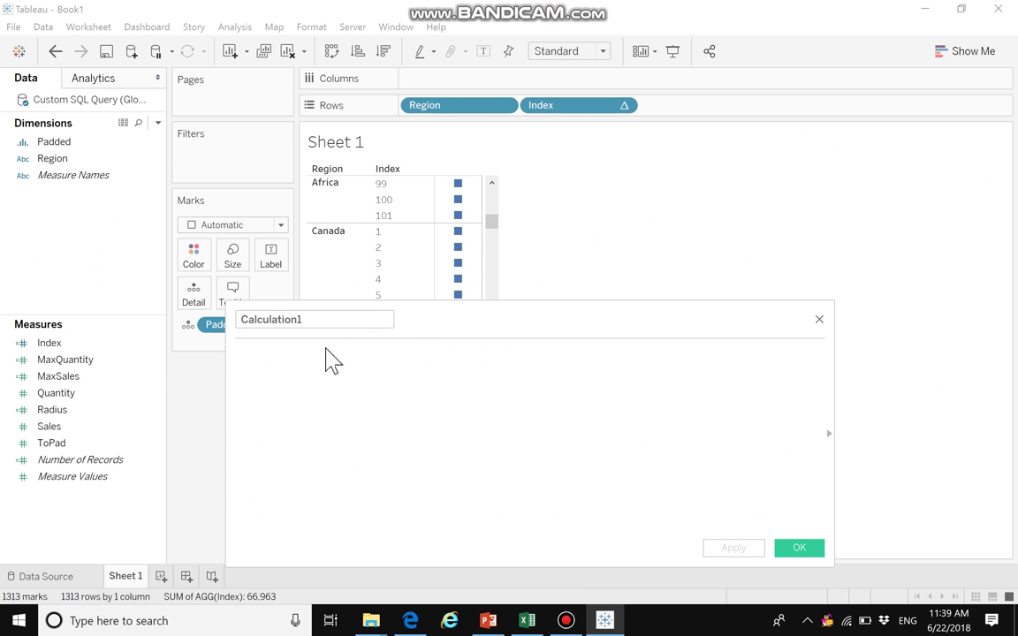
pyautogui.doubleClick(322, 318)
pyautogui.hotkey('ctrl', 'v')
# Paste the slide's formula [MaxSales]/WINDOW_SUM([MaxSales]/101) into SliceSize and save it
pyautogui.click(359, 393)
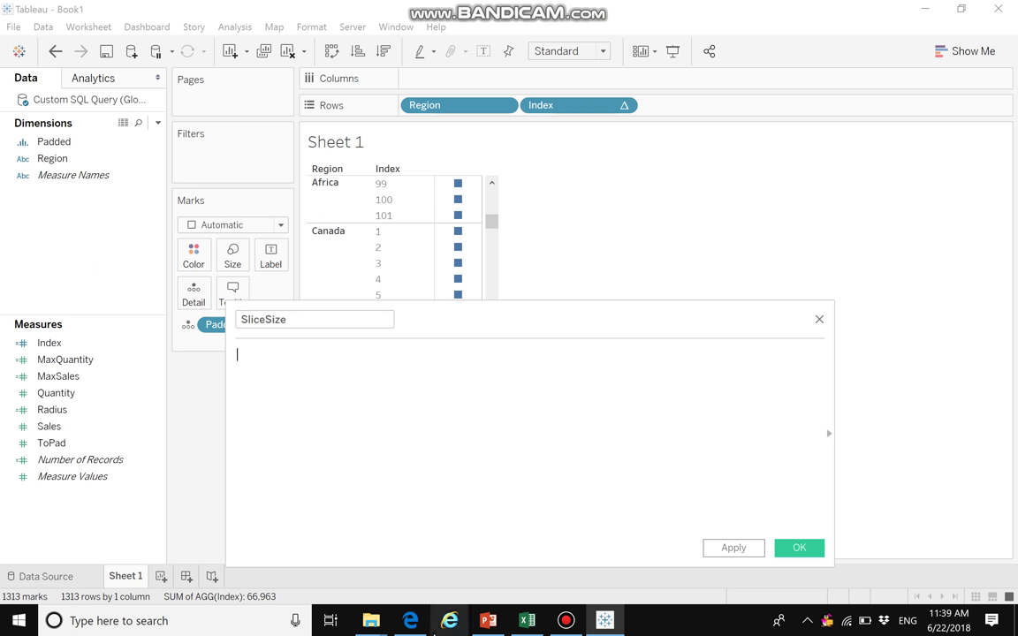
pyautogui.click(485, 619)
pyautogui.click(281, 294)
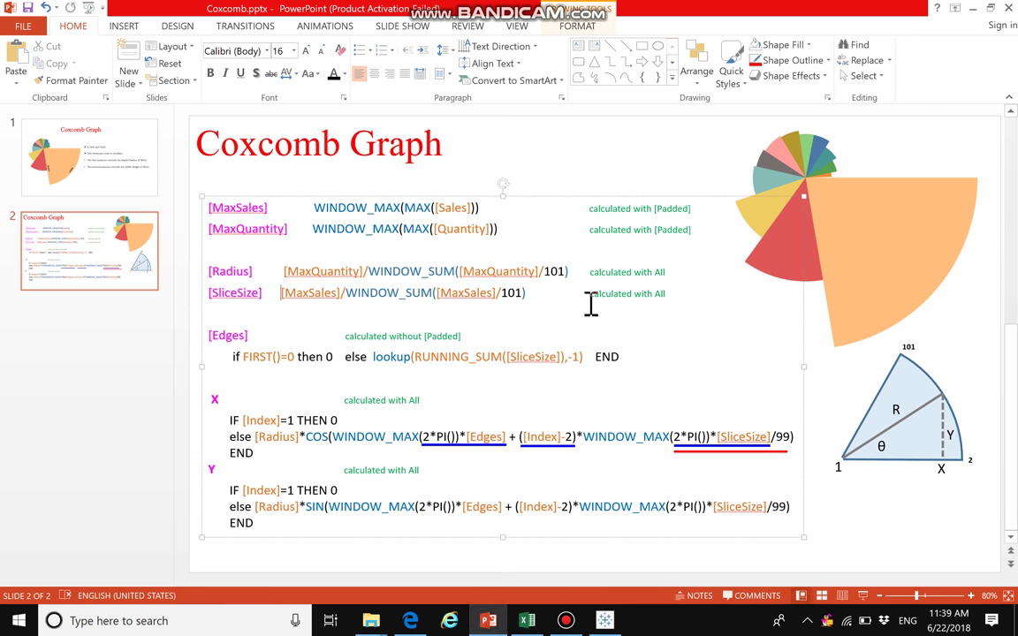
pyautogui.keyDown('shift'); pyautogui.click(534, 294); pyautogui.keyUp('shift')
pyautogui.hotkey('ctrl', 'c')
pyautogui.hotkey('alt', 'Tab')
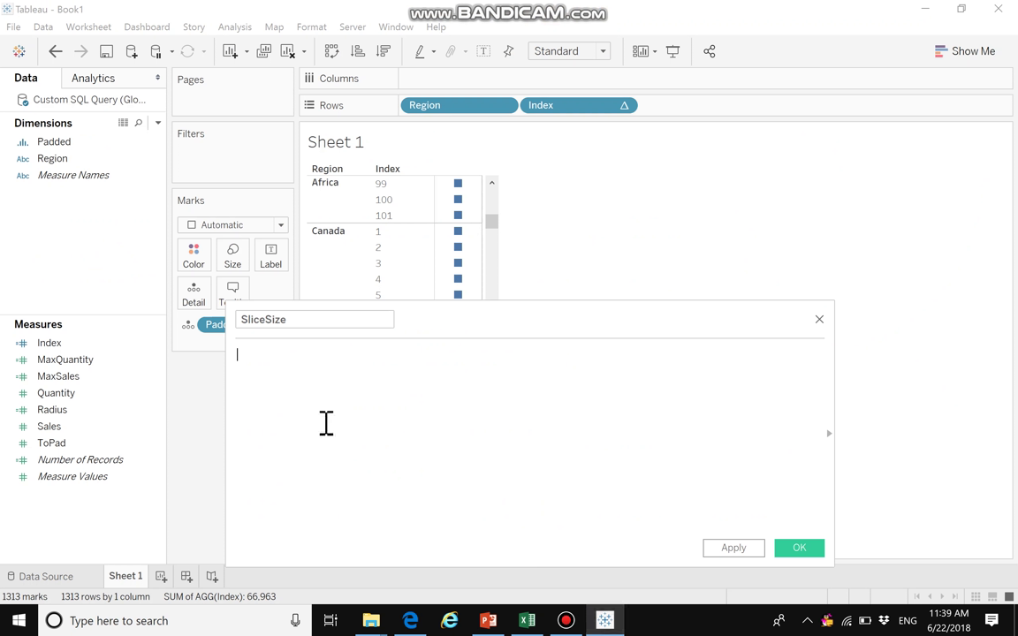
pyautogui.hotkey('ctrl', 'v')
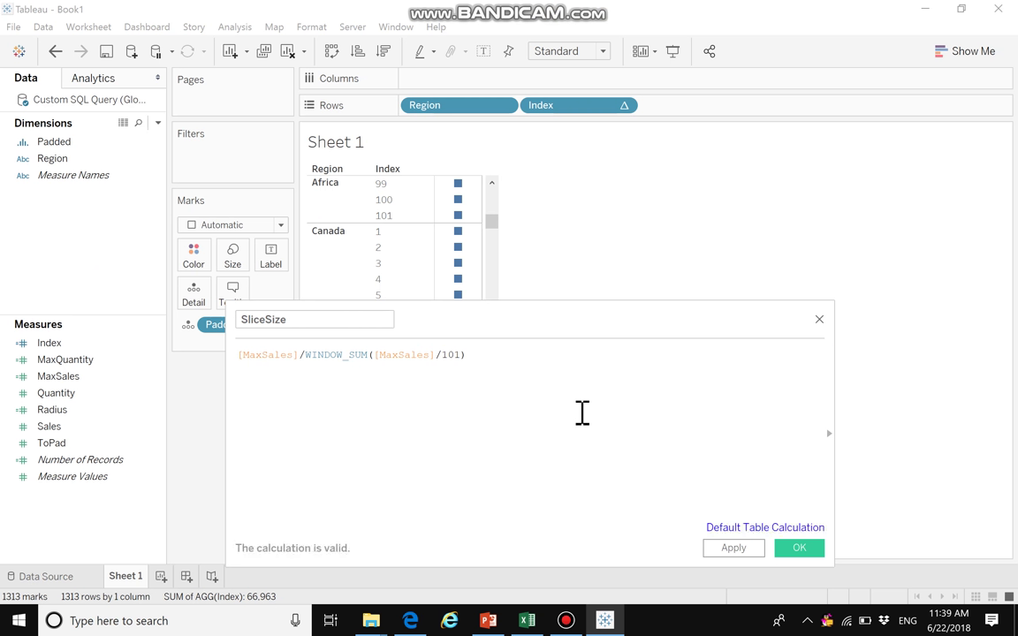
pyautogui.click(802, 551)
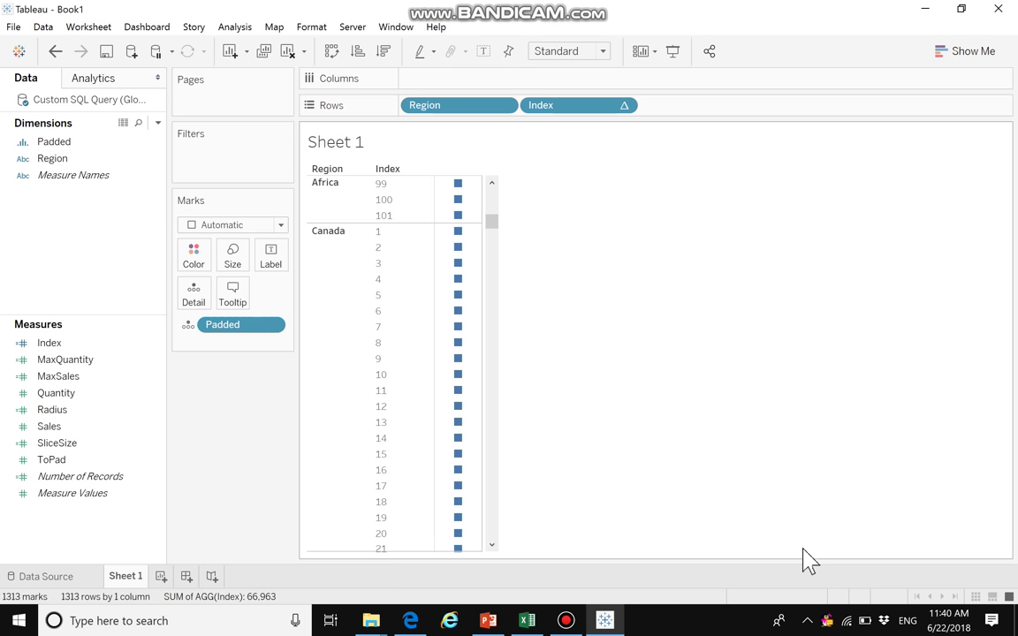
# Start a new calculated field named Edges, copying the name from the Coxcomb slide
pyautogui.rightClick(141, 529)
pyautogui.click(207, 407)
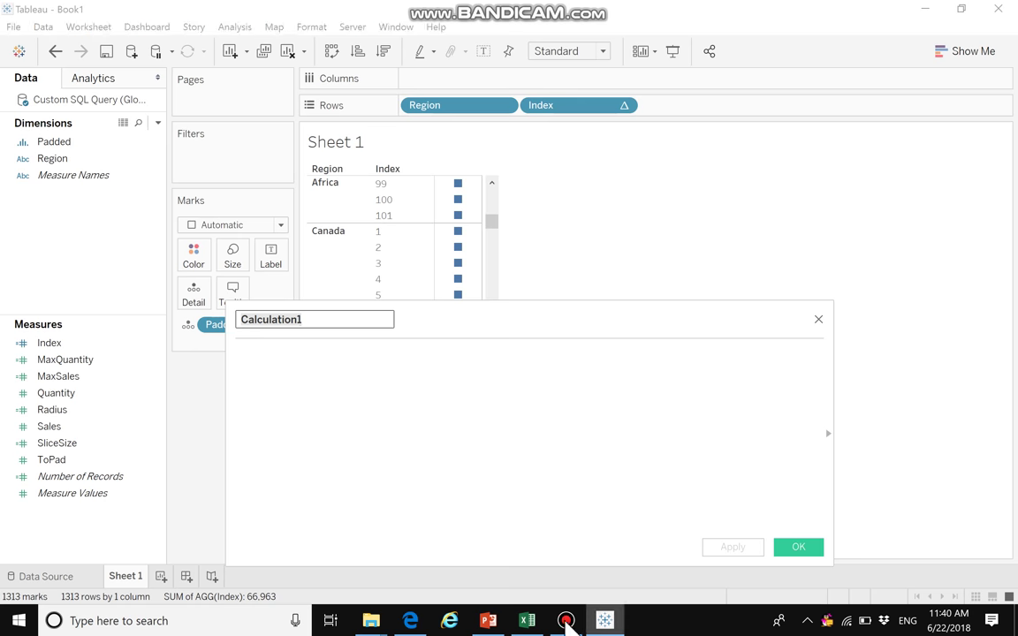
pyautogui.click(488, 620)
pyautogui.click(213, 336)
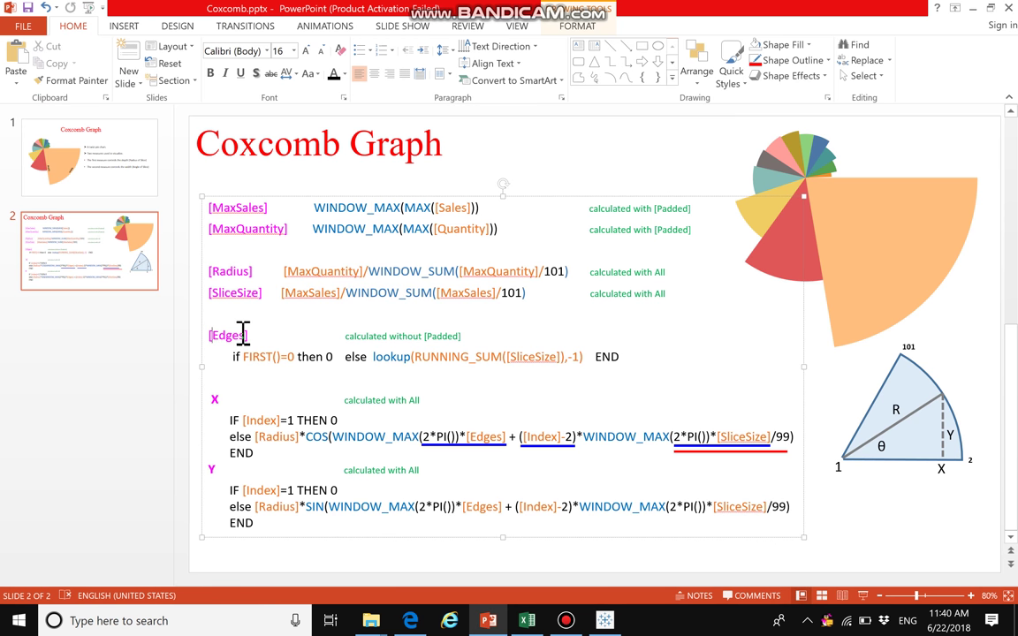
pyautogui.doubleClick(243, 334)
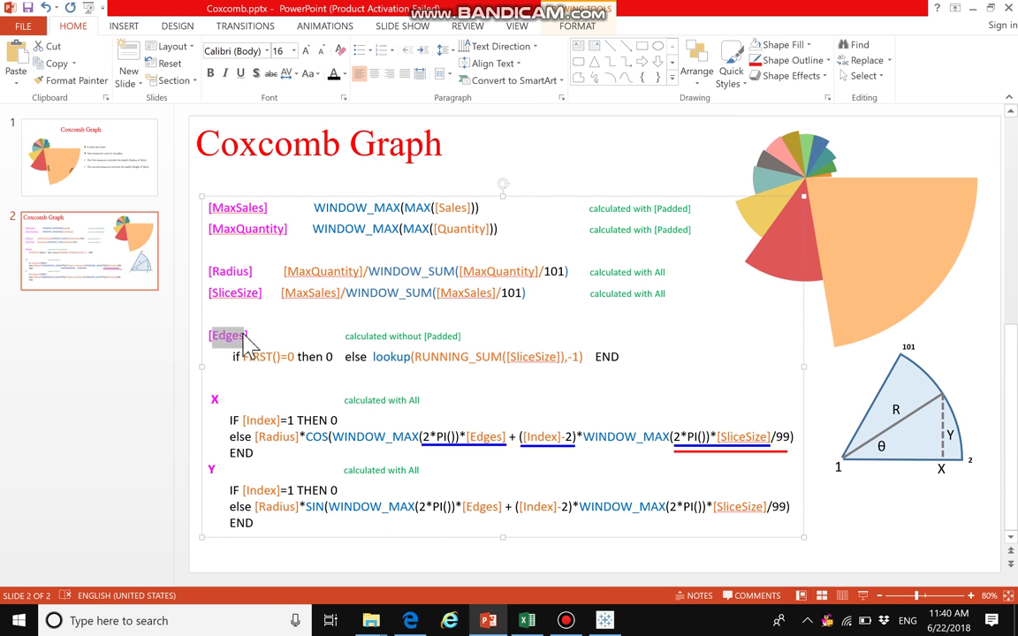
pyautogui.click(604, 621)
pyautogui.hotkey('ctrl', 'v')
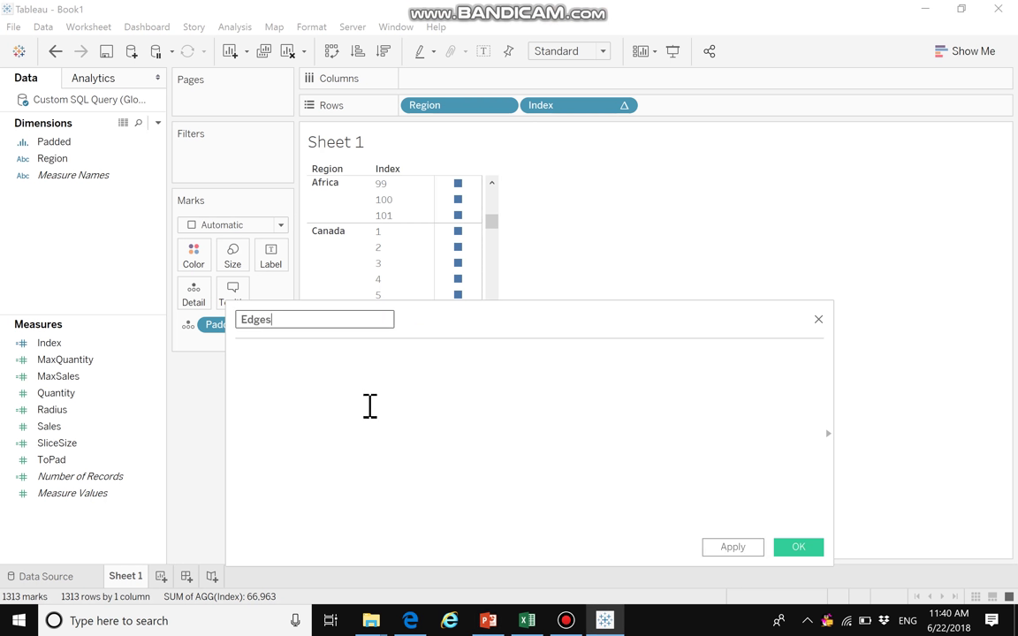
# Paste the slide's FIRST()/lookup(RUNNING_SUM([SliceSize]),-1) formula into the Edges calculation
pyautogui.click(370, 404)
pyautogui.click(487, 620)
pyautogui.click(223, 360)
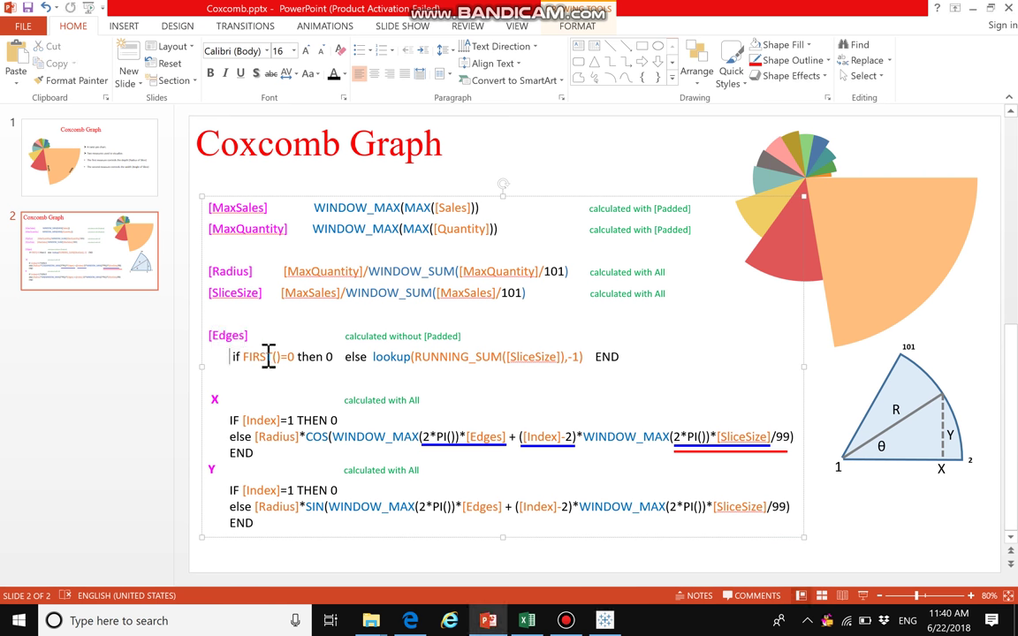
pyautogui.keyDown('shift'); pyautogui.click(623, 360); pyautogui.keyUp('shift')
pyautogui.hotkey('ctrl', 'c')
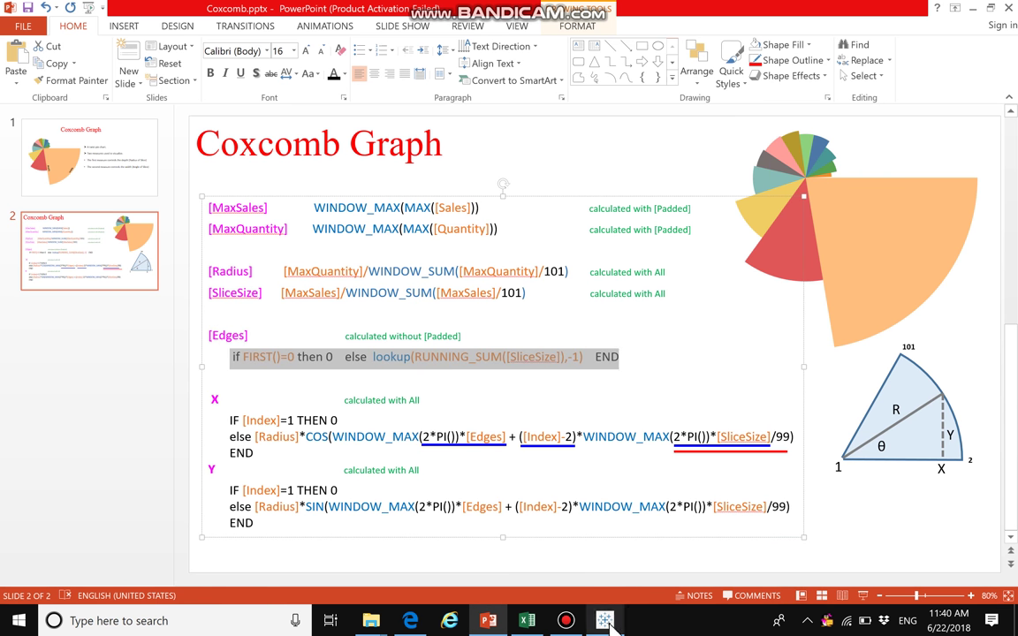
pyautogui.click(605, 620)
pyautogui.hotkey('ctrl', 'v')
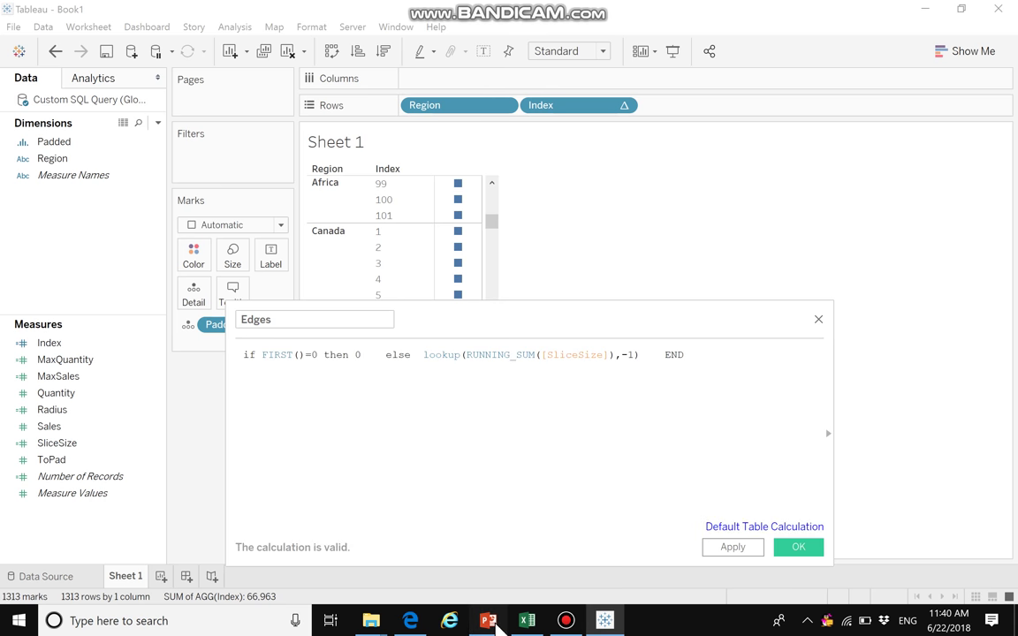
pyautogui.click(488, 621)
pyautogui.click(400, 382)
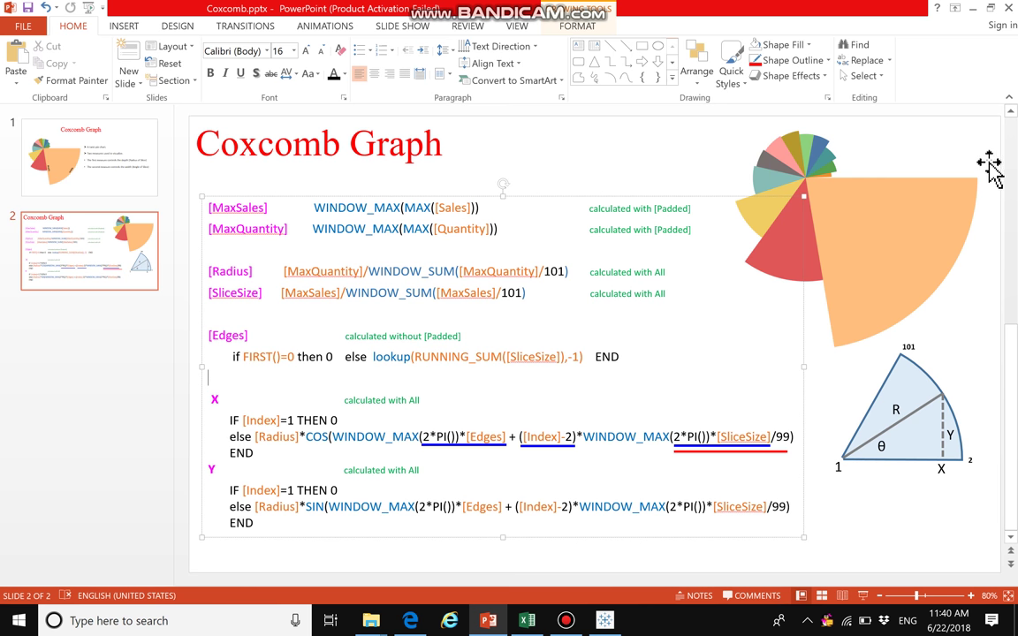
# Inspect the Coxcomb chart on the slide, then open the Edges Default Table Calculation settings
pyautogui.click(993, 219)
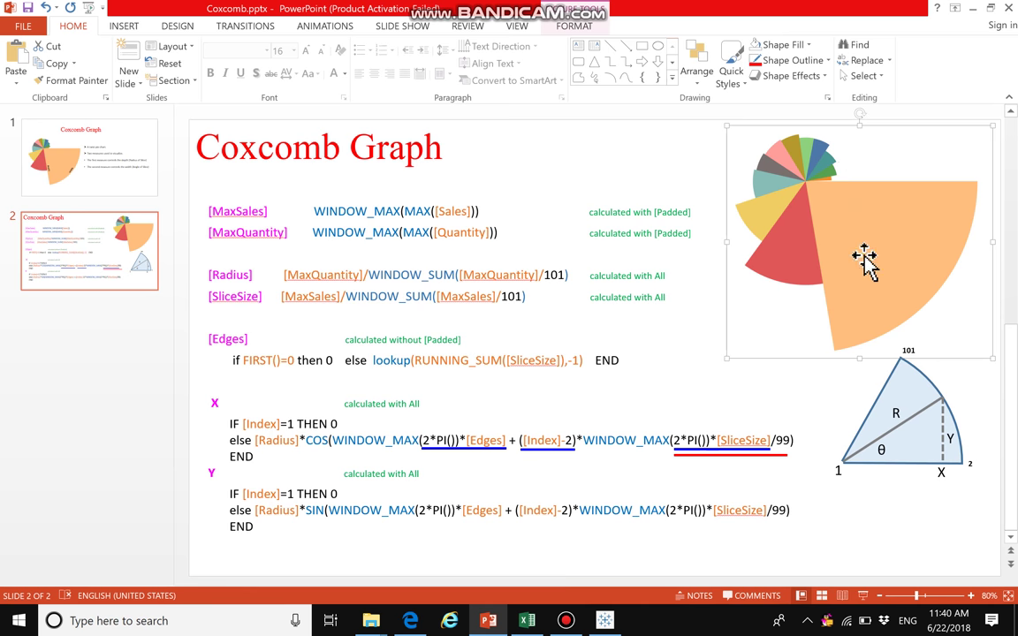
pyautogui.click(918, 536)
pyautogui.click(604, 620)
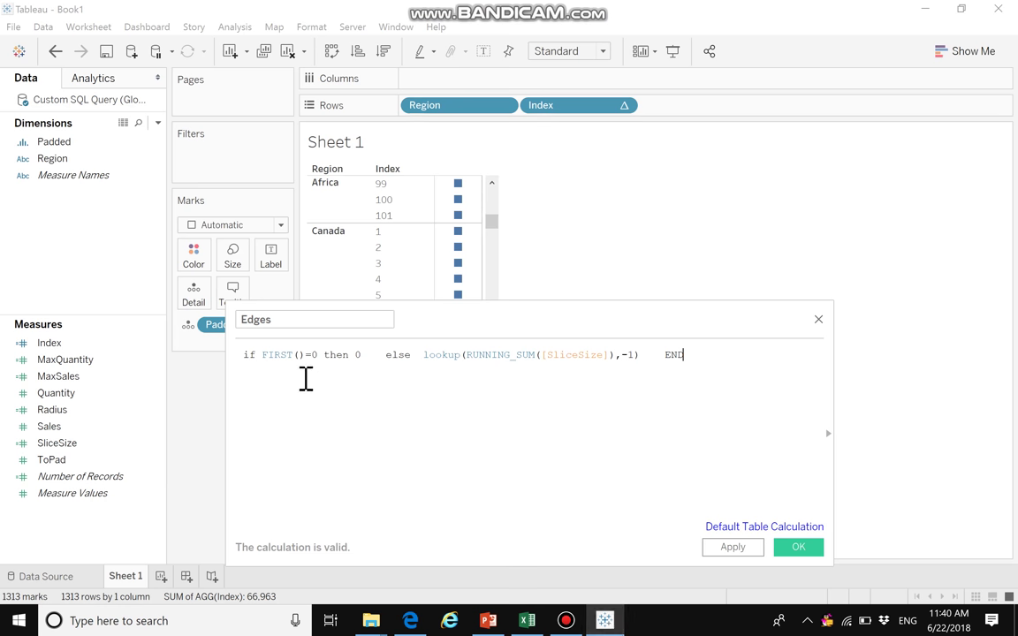
pyautogui.click(743, 528)
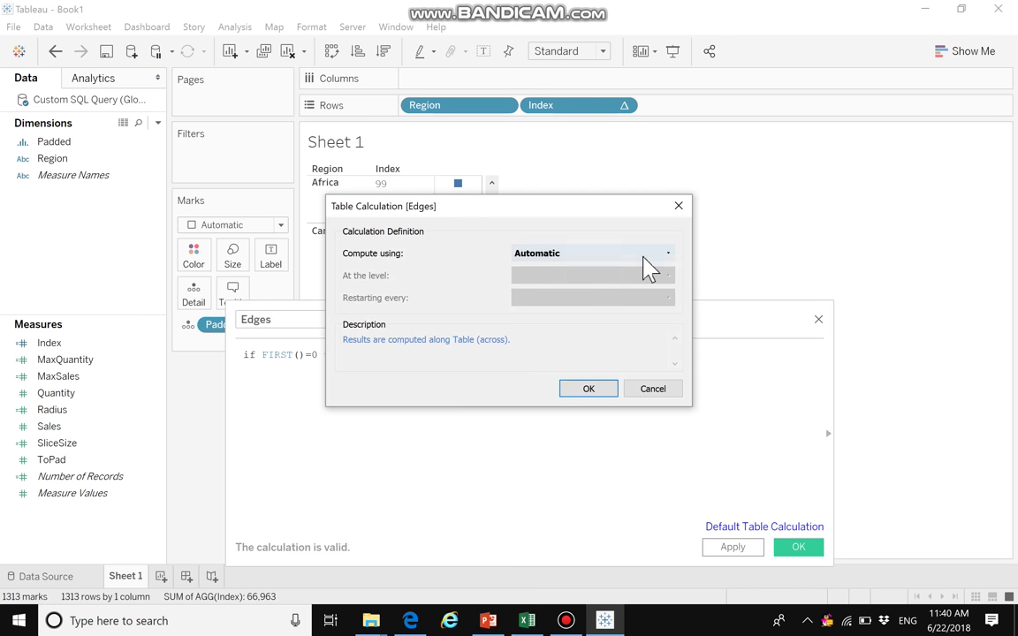